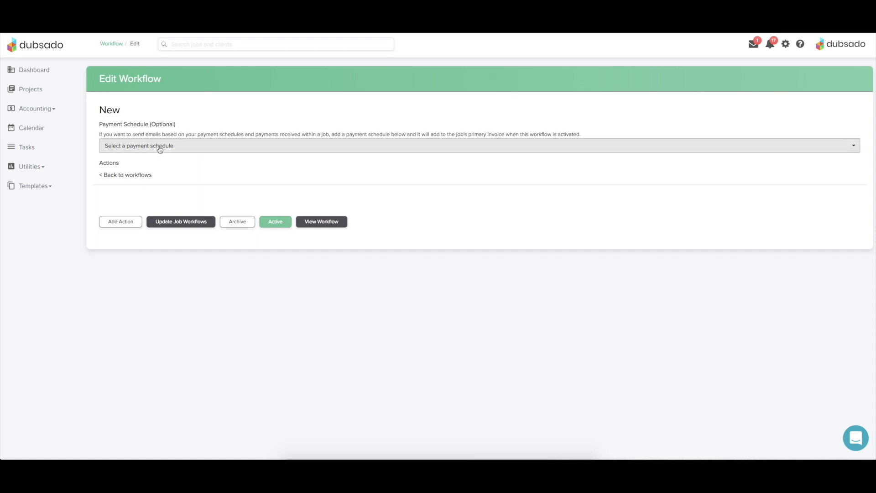
# Step: Set up a new workflow action of type Change Project Status with the project status Questionnaire Sent
pyautogui.click(121, 224)
pyautogui.click(438, 222)
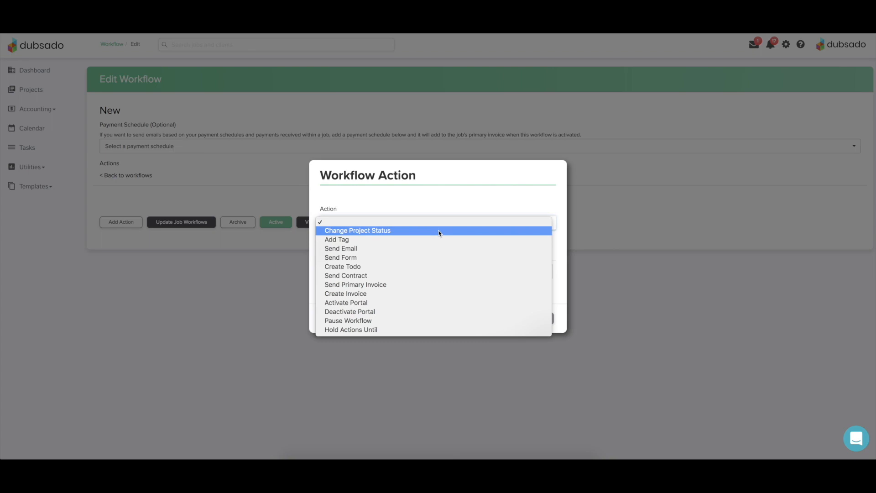
pyautogui.click(439, 230)
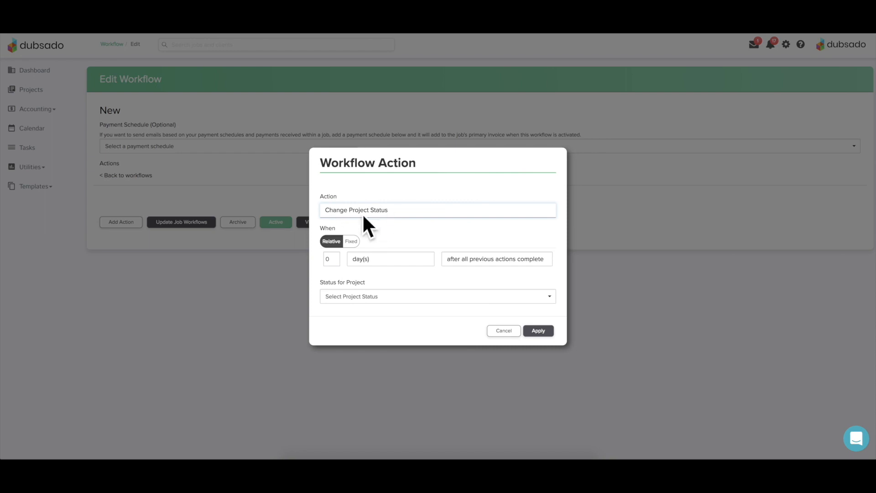
pyautogui.click(379, 295)
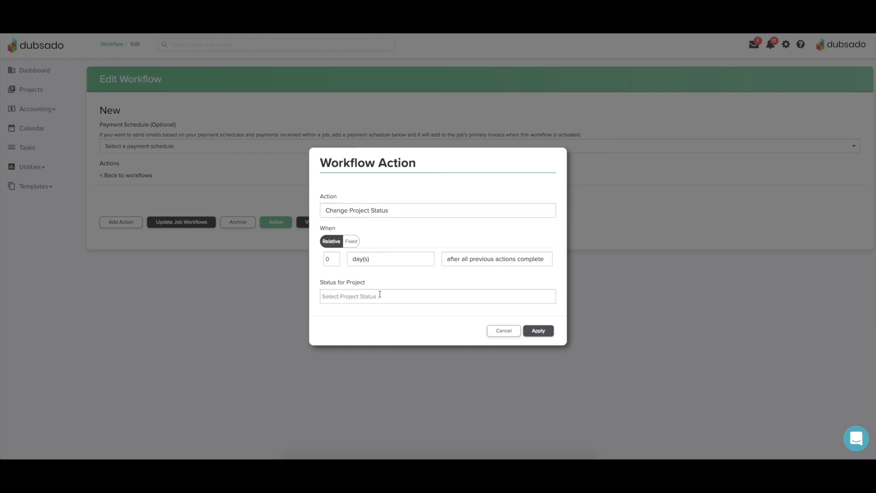
pyautogui.scroll(-2, 379, 326)
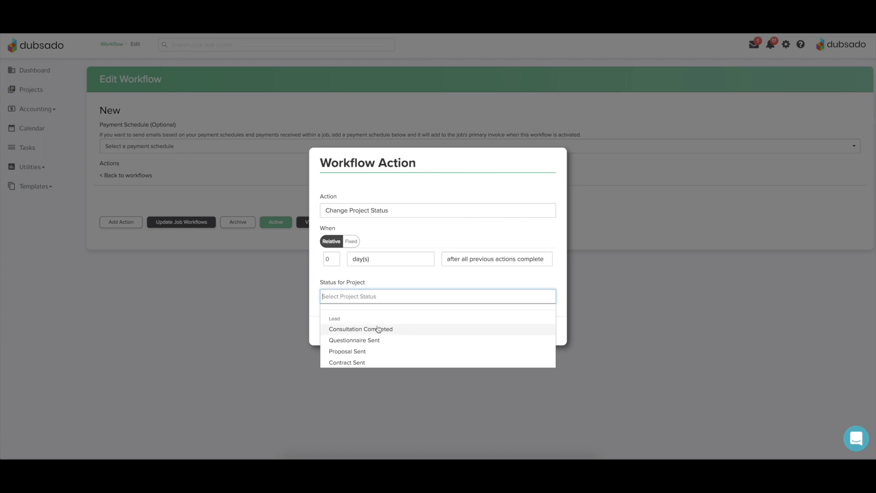
pyautogui.click(365, 341)
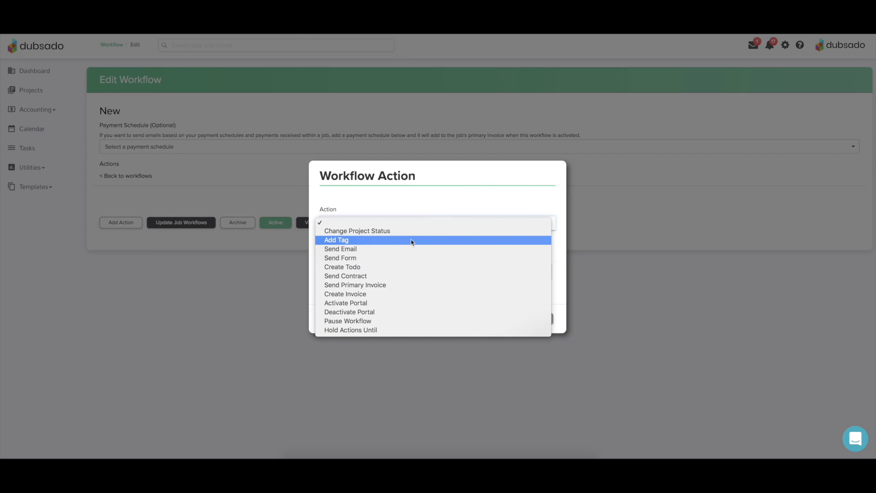
# Step: Set up an Add Tag workflow action that applies the Headshots tag
pyautogui.click(411, 240)
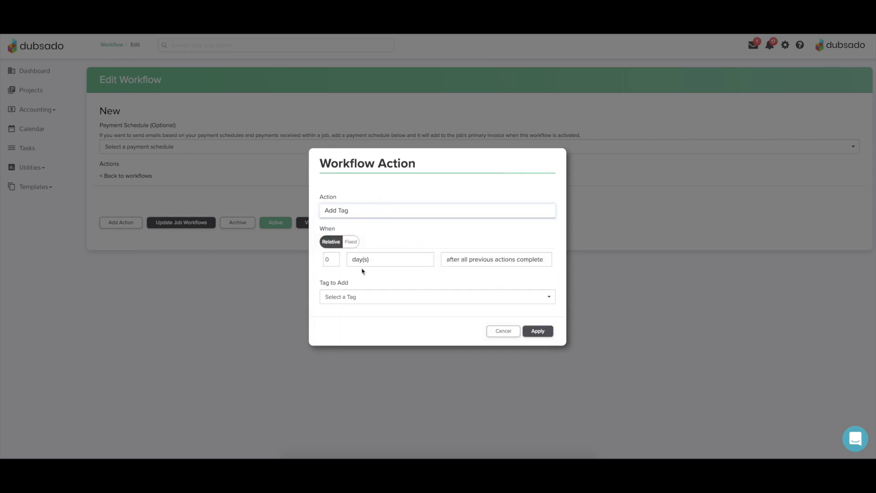
pyautogui.click(362, 298)
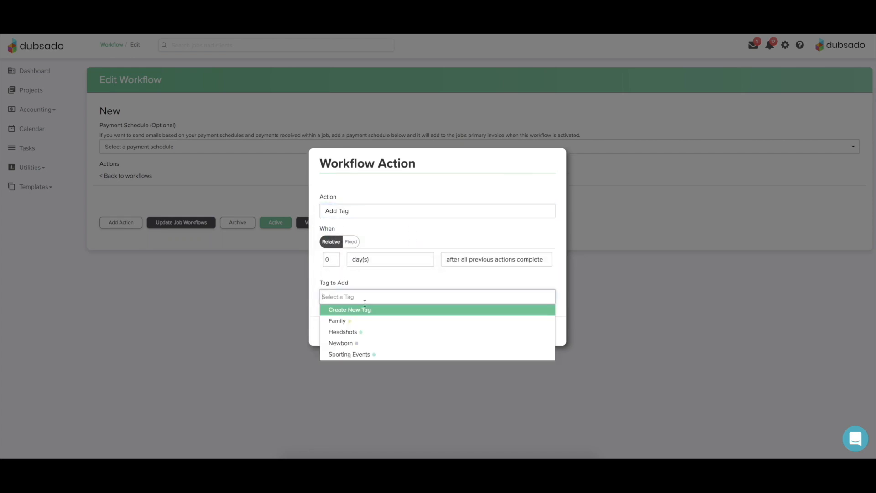
pyautogui.click(374, 335)
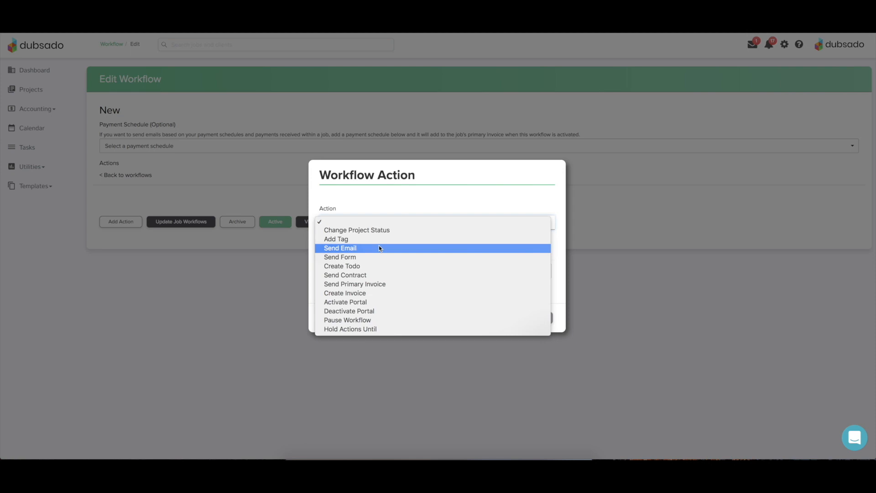
# Step: Set up a Send Email workflow action that uses the Welcome Email canned response
pyautogui.click(378, 248)
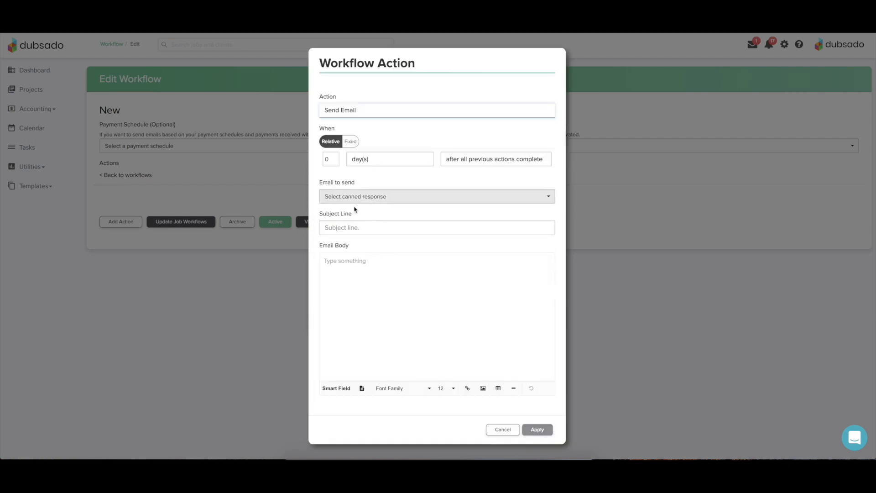
pyautogui.click(375, 197)
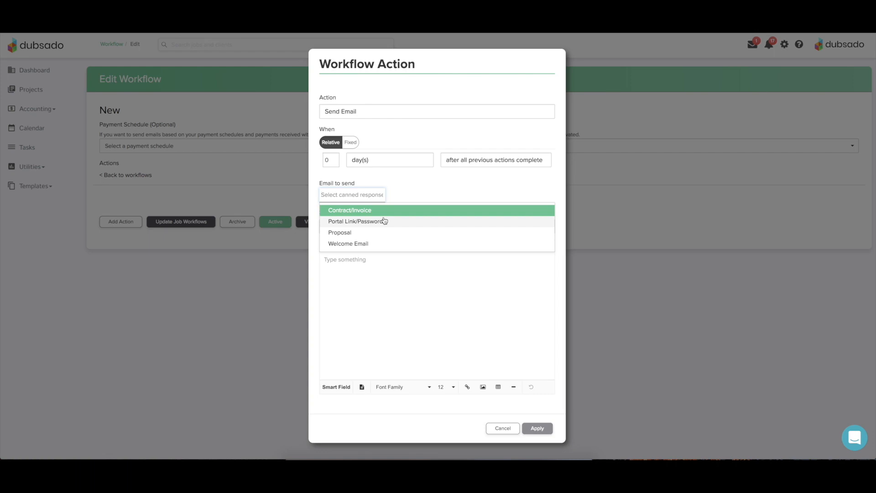
pyautogui.click(365, 246)
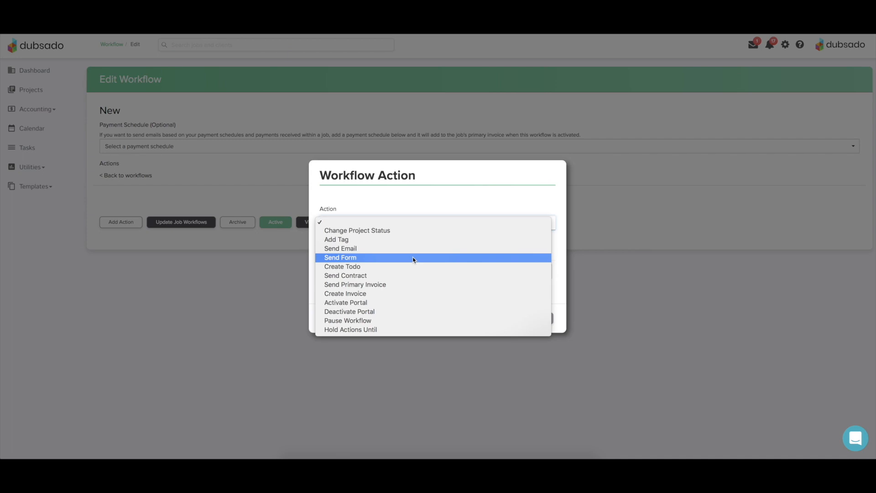
# Step: Set up a Send Form workflow action with Follow Up Questionnaire as the form template to send
pyautogui.click(413, 258)
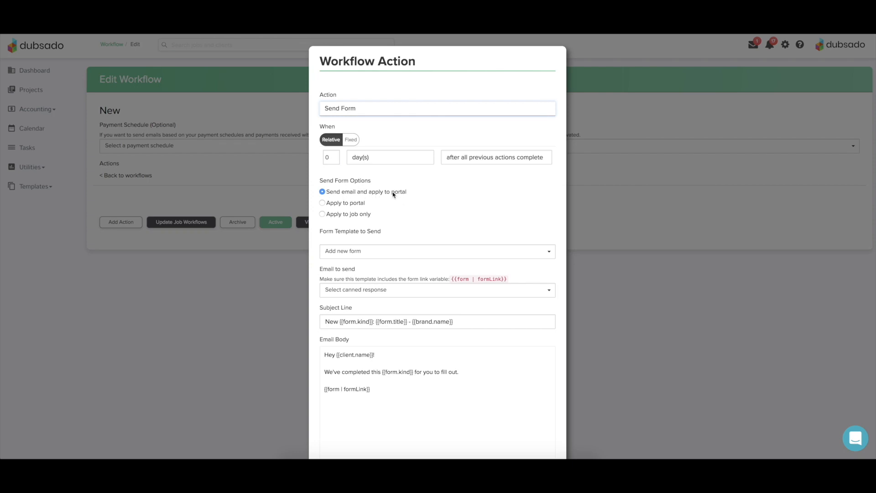
pyautogui.click(361, 252)
pyautogui.scroll(-1, 344, 297)
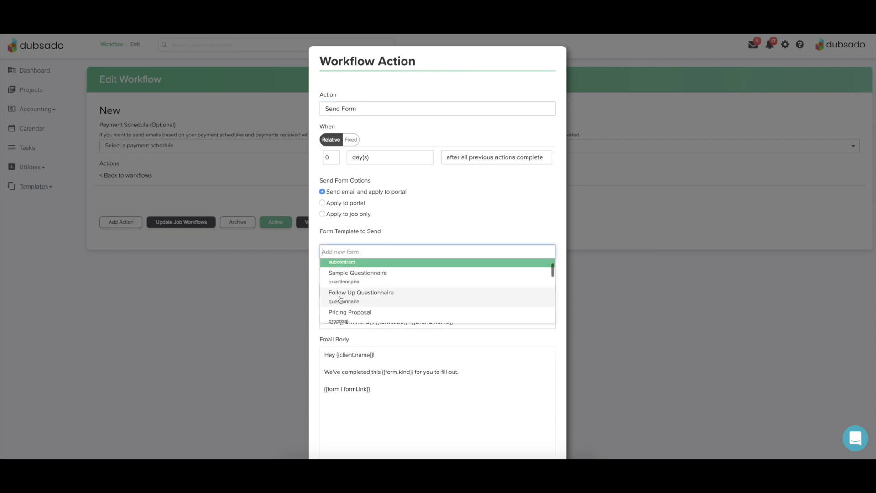
pyautogui.click(344, 297)
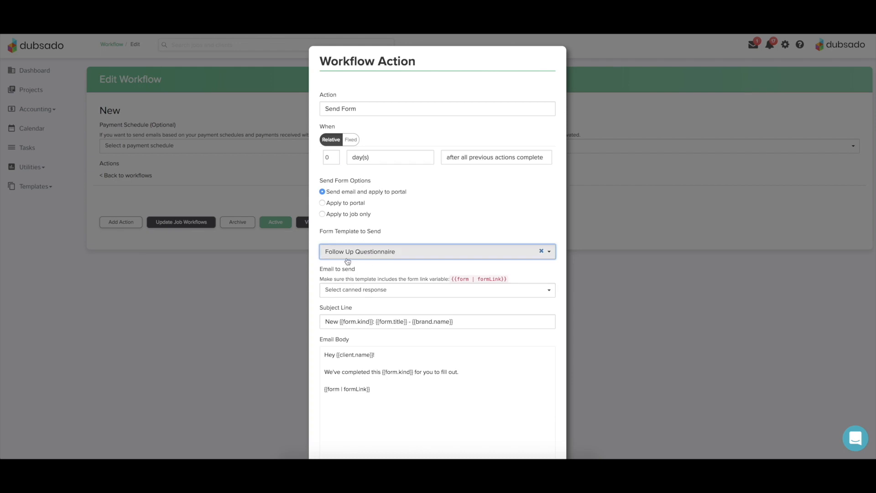
# Step: Review the canned responses for the form email without choosing one, and change the send form option to Apply to job only
pyautogui.click(369, 293)
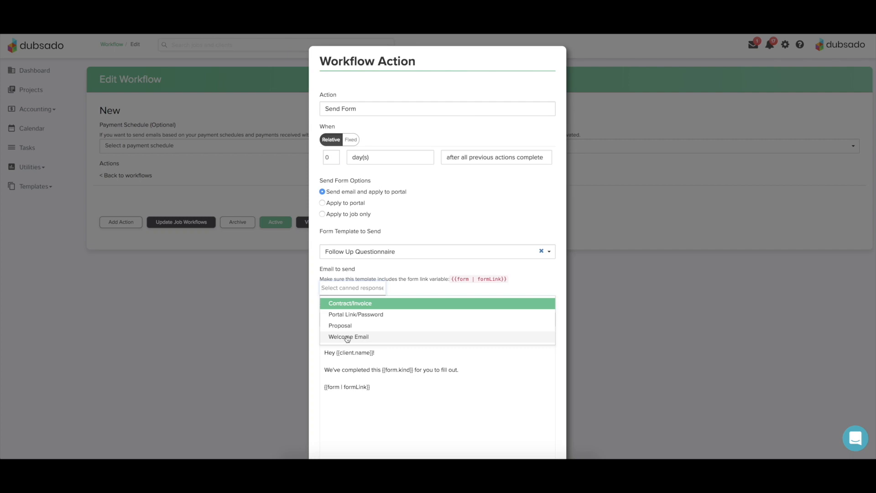
pyautogui.click(390, 274)
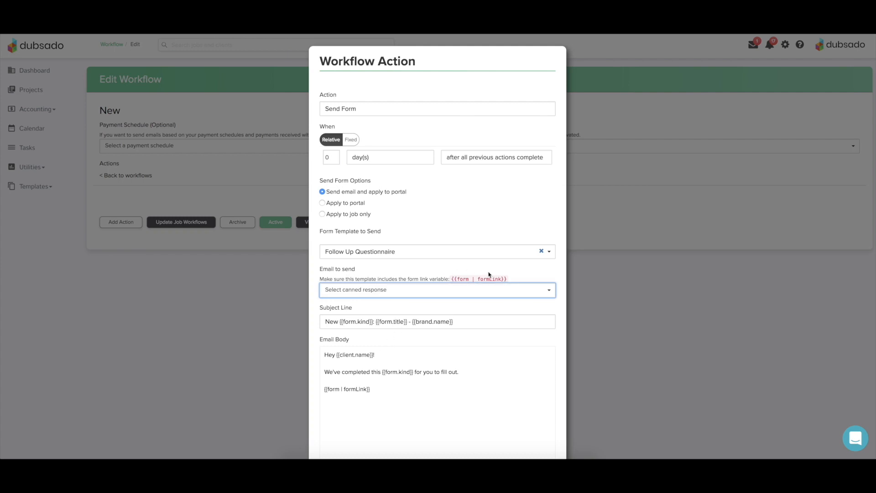
pyautogui.scroll(-1, 462, 307)
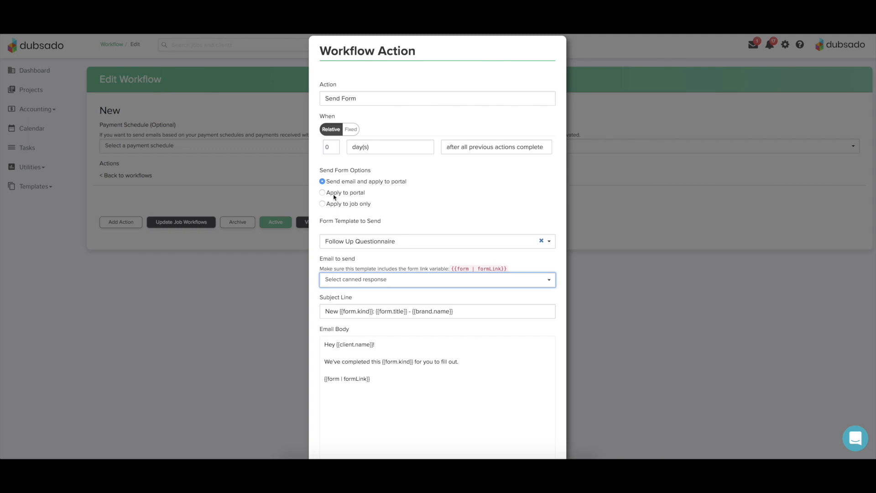
pyautogui.click(358, 195)
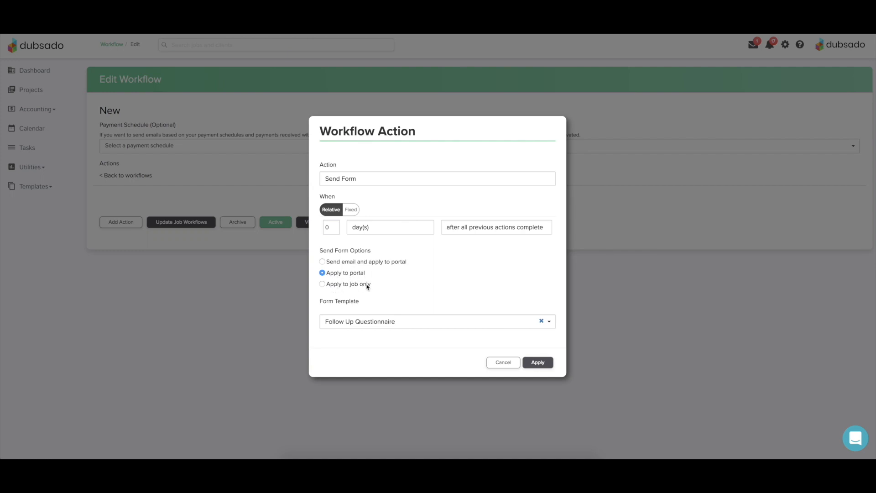
pyautogui.click(323, 285)
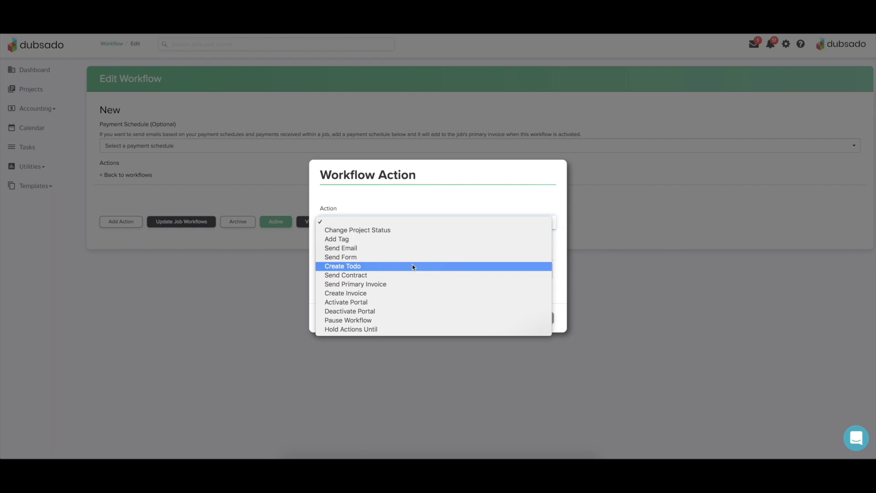
# Step: Set up a Create Todo workflow action with an assigned user, the reminder "Call client" and an email reminder
pyautogui.click(413, 266)
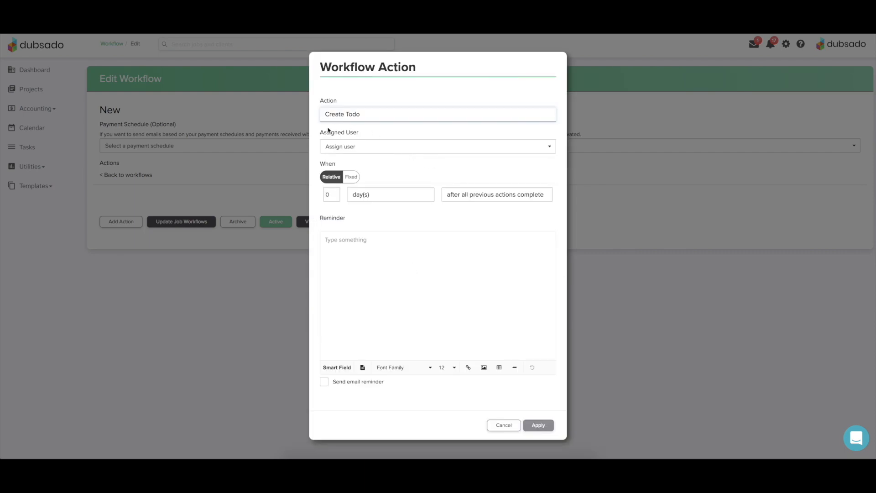
pyautogui.click(374, 149)
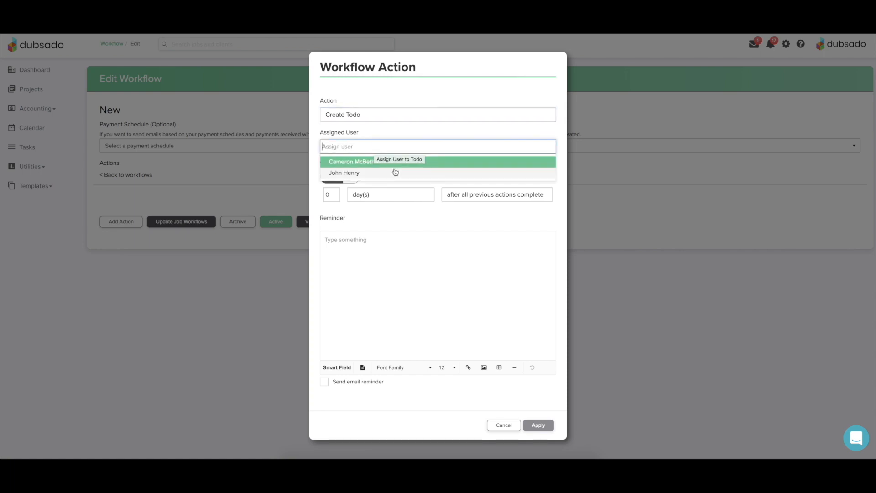
pyautogui.click(360, 164)
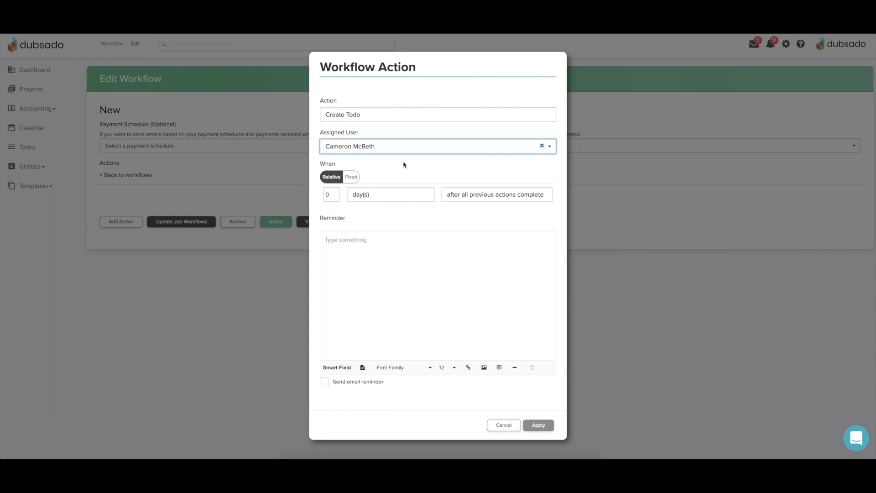
pyautogui.click(347, 256)
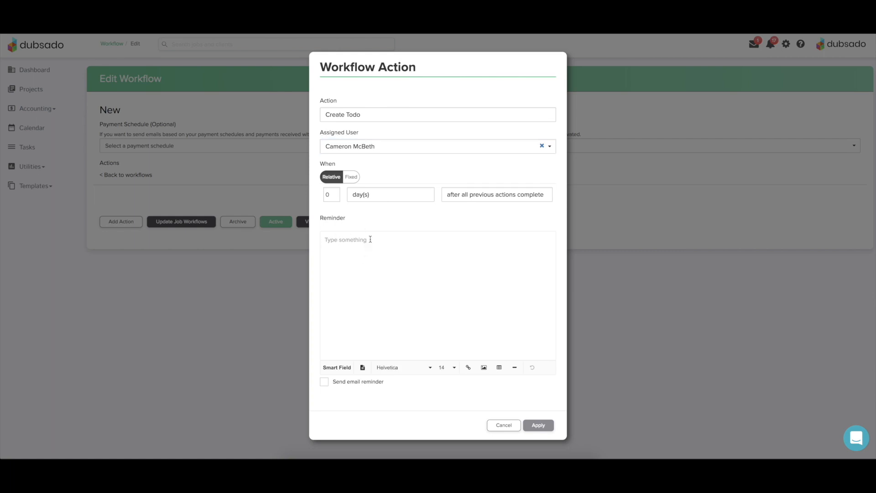
pyautogui.write('Call client')
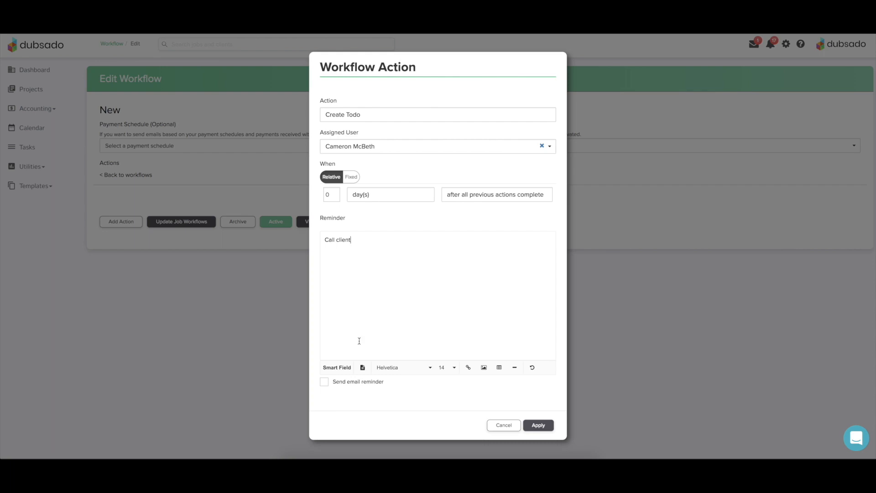
pyautogui.click(323, 385)
# Step: Replace "client" in the reminder with the client Full Name smart field, followed by a dash and the client Phone smart field
pyautogui.moveTo(355, 241); pyautogui.dragTo(337, 240)
pyautogui.click(336, 369)
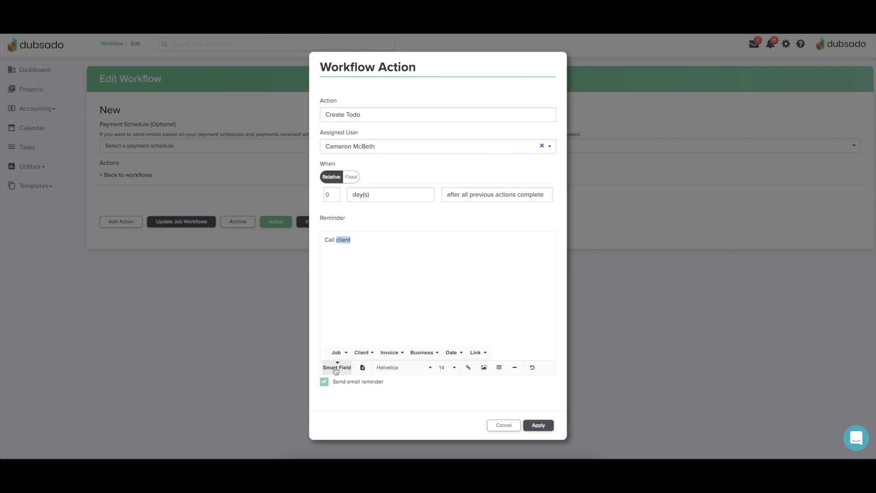
pyautogui.click(362, 352)
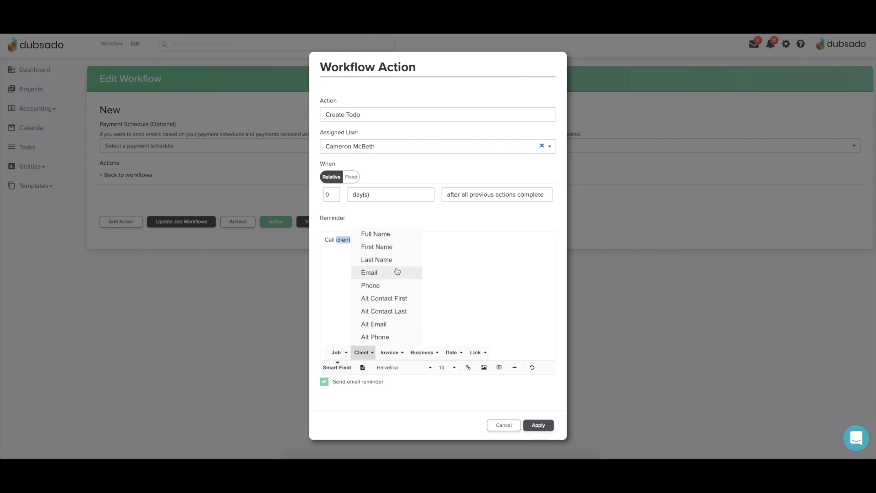
pyautogui.click(383, 233)
pyautogui.write('-')
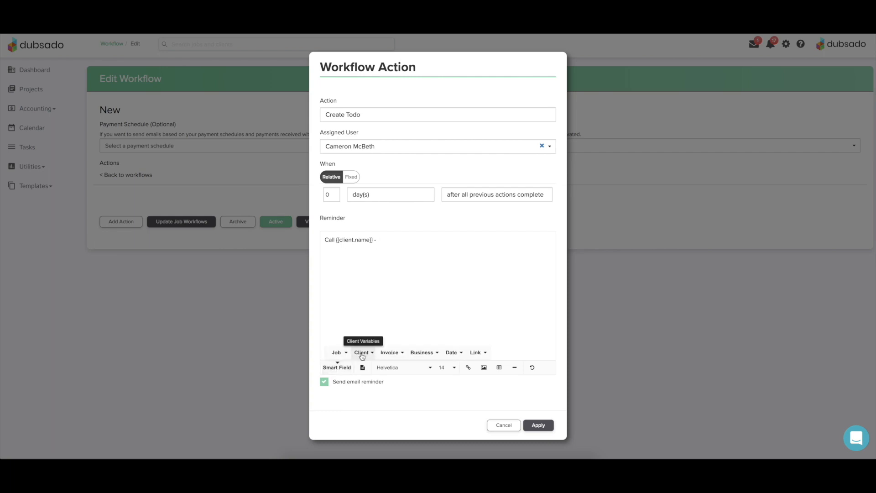
pyautogui.click(362, 353)
pyautogui.click(378, 282)
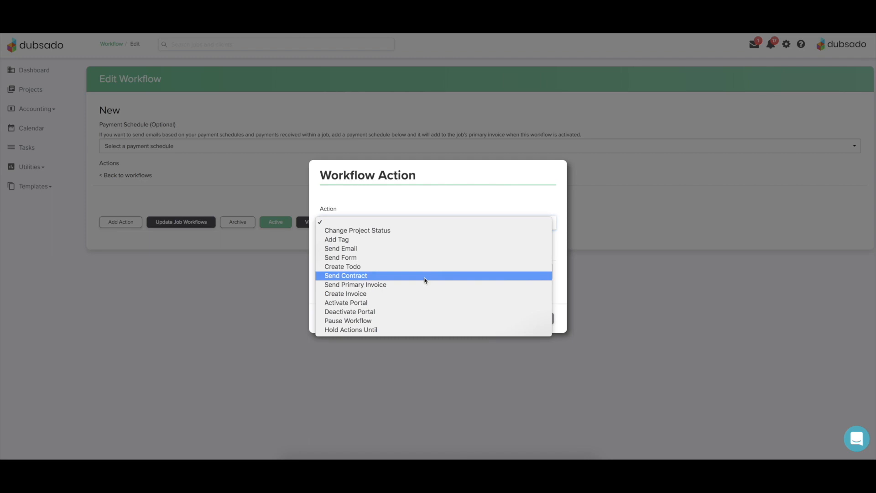
# Step: Set up a Send Contract workflow action with Dubsado Contract as the contract template
pyautogui.click(425, 280)
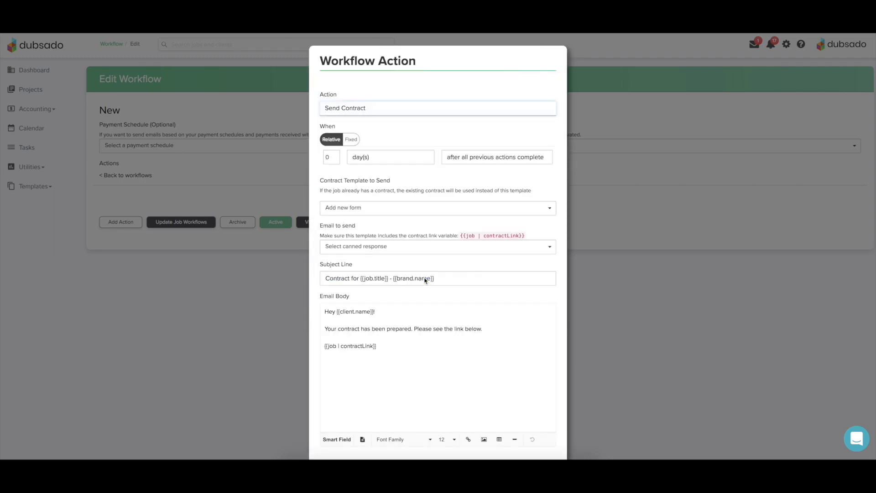
pyautogui.click(368, 211)
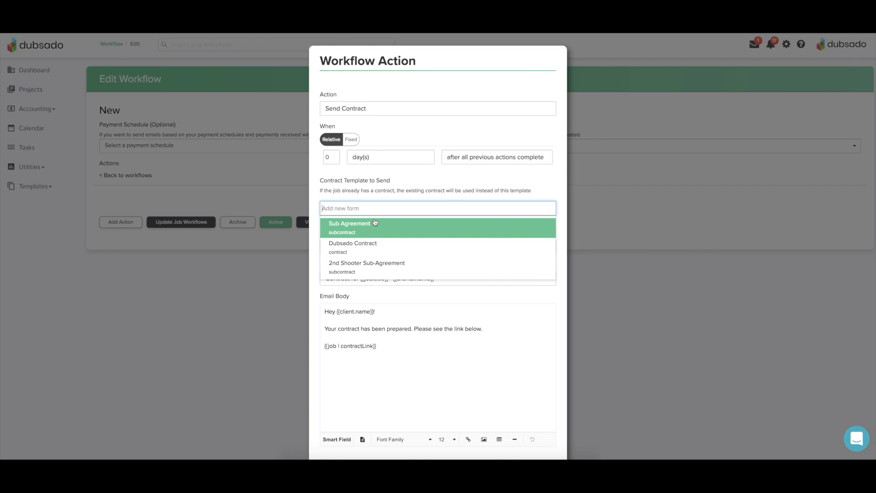
pyautogui.click(360, 249)
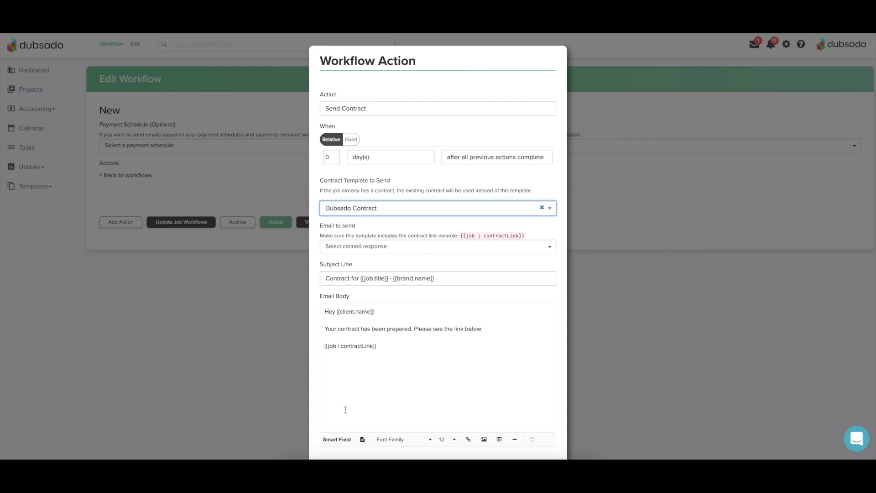
# Step: Look at the link smart fields available for the contract email body without inserting one
pyautogui.click(338, 440)
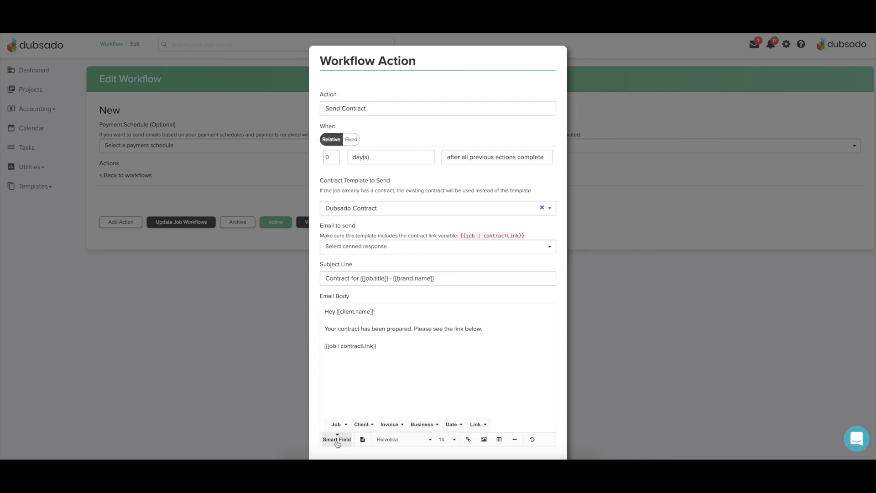
pyautogui.click(476, 424)
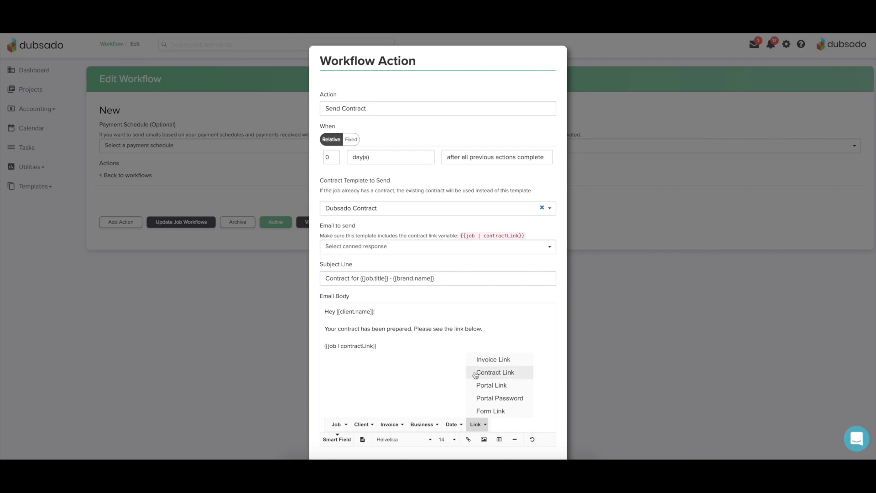
pyautogui.click(436, 370)
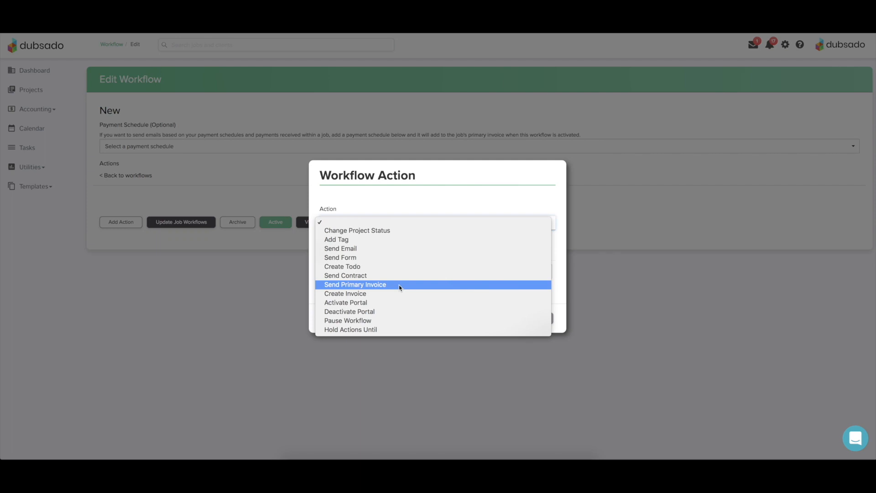
# Step: Set up a Send Primary Invoice workflow action and look over its canned email responses without choosing one
pyautogui.click(399, 285)
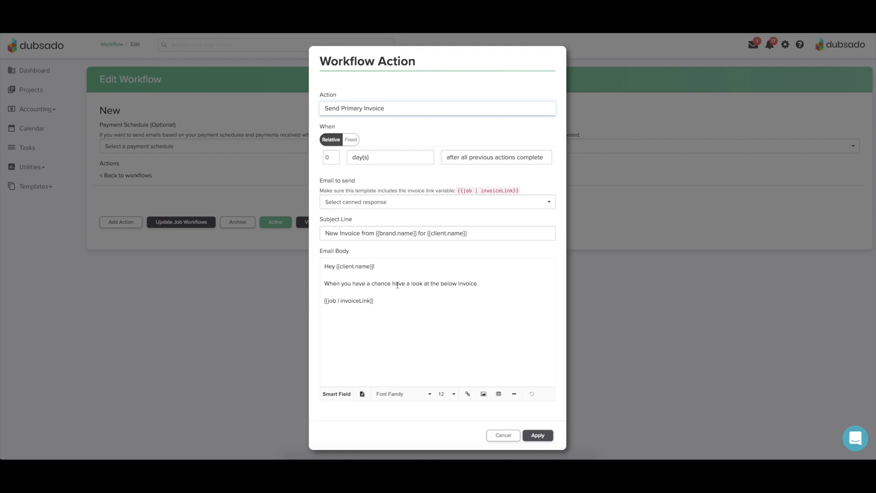
pyautogui.click(409, 201)
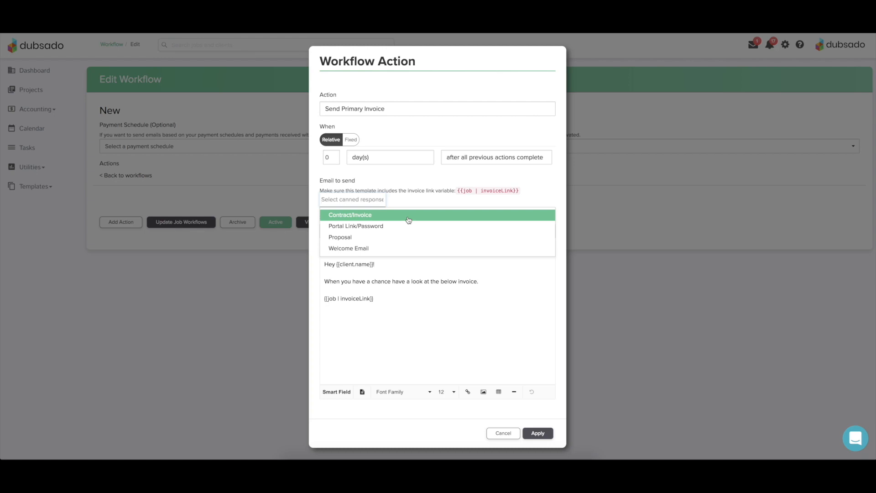
pyautogui.click(444, 306)
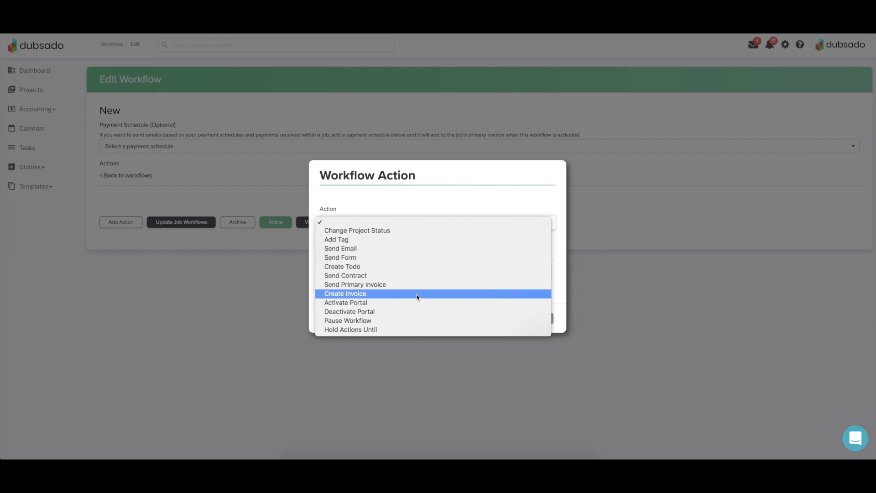
# Step: Set up a Create Invoice workflow action and add the Bronze Package and Additional Hours packages as line items
pyautogui.click(417, 297)
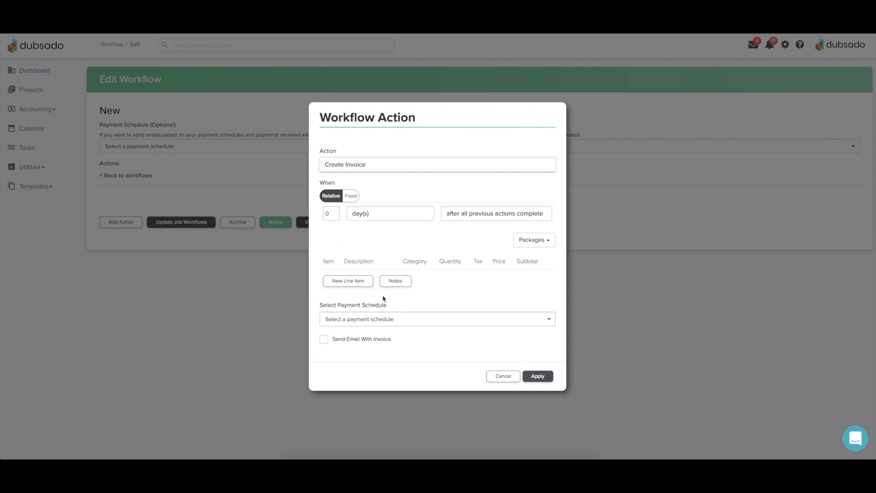
pyautogui.click(351, 281)
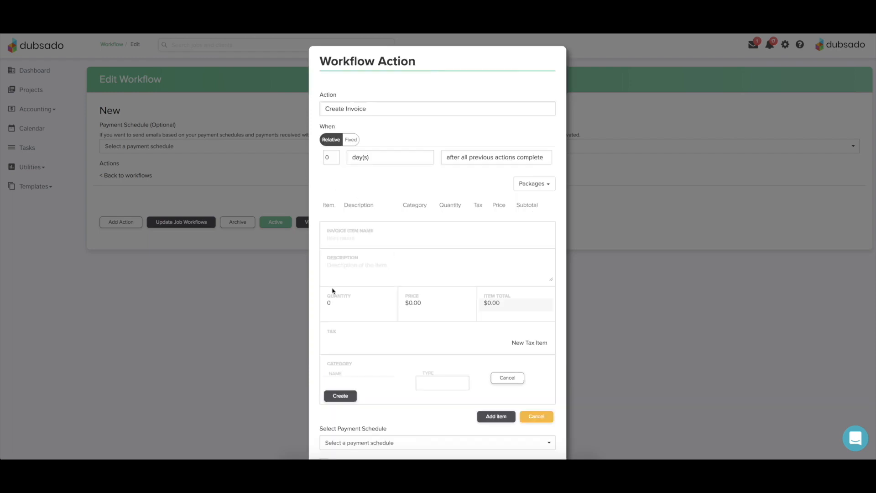
pyautogui.click(538, 417)
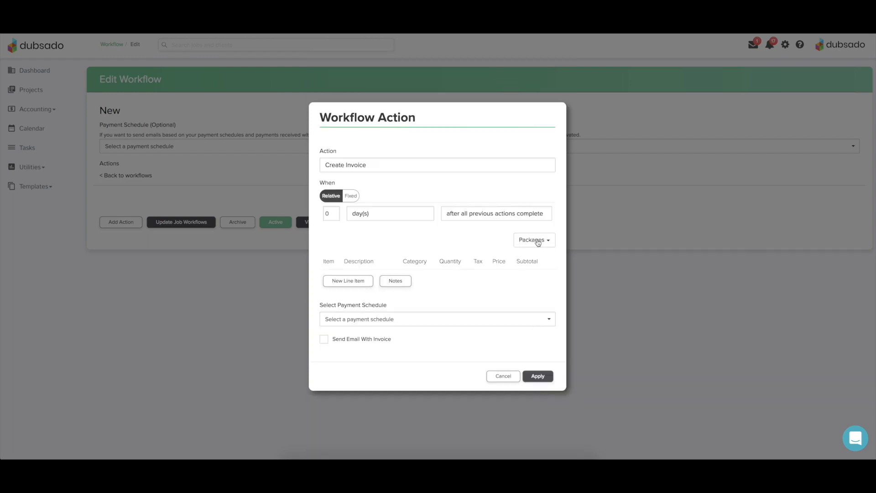
pyautogui.click(535, 241)
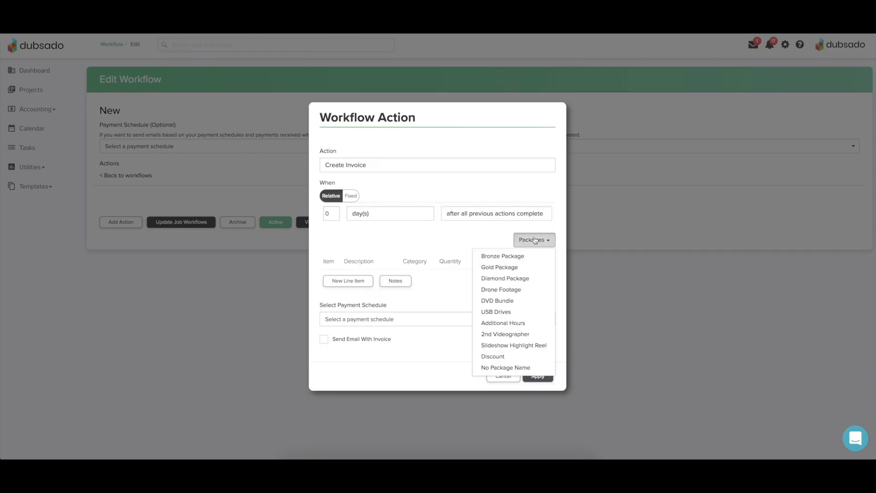
pyautogui.click(506, 260)
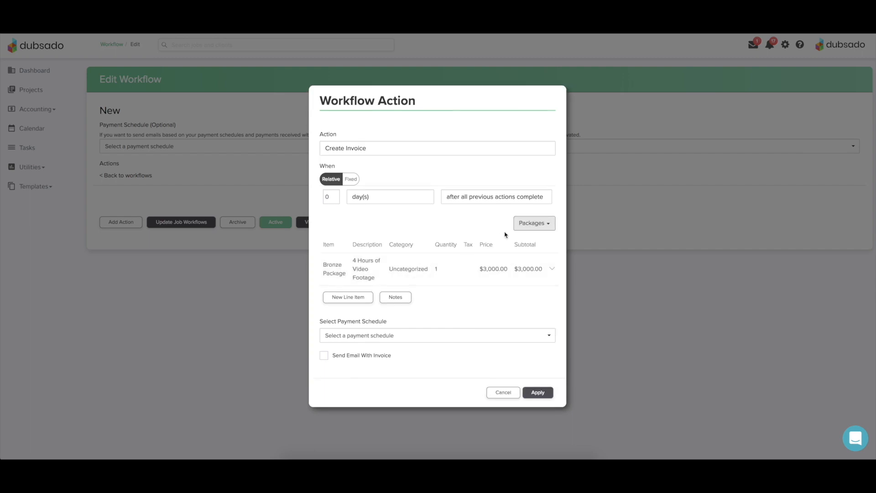
pyautogui.click(537, 228)
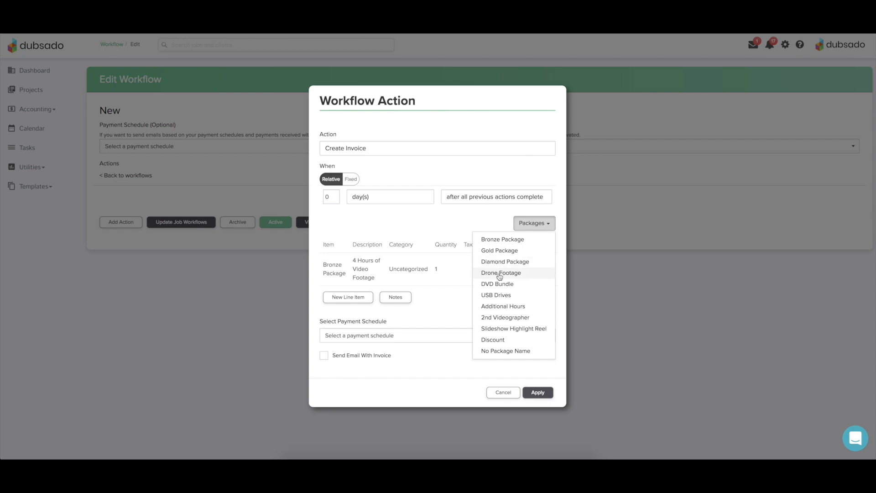
pyautogui.click(499, 310)
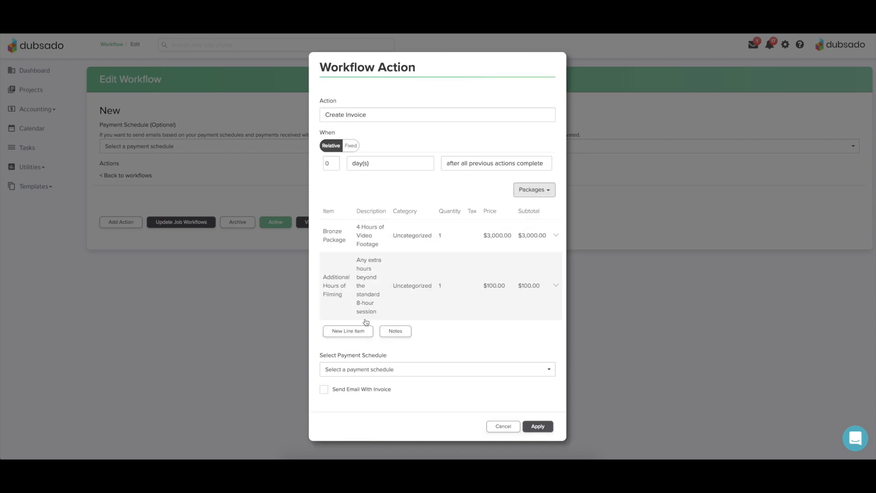
# Step: Assign the 4 Payments schedule to the invoice action and enable sending an email with the invoice
pyautogui.click(377, 370)
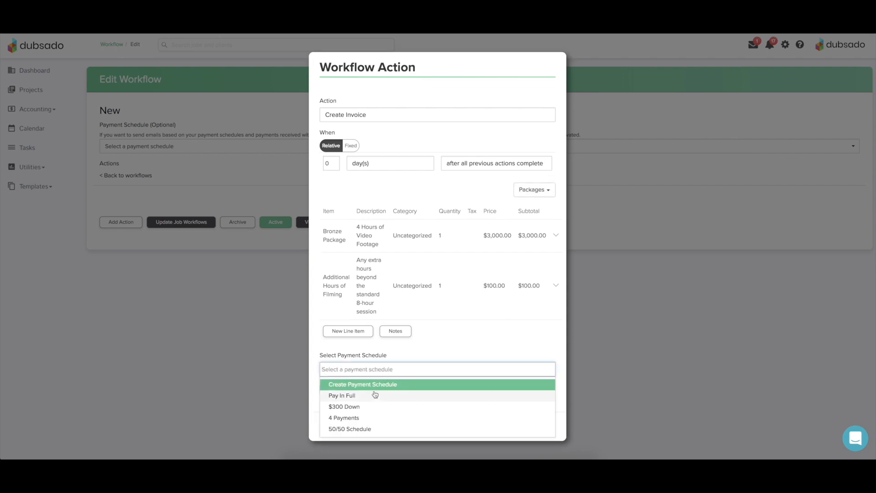
pyautogui.click(352, 418)
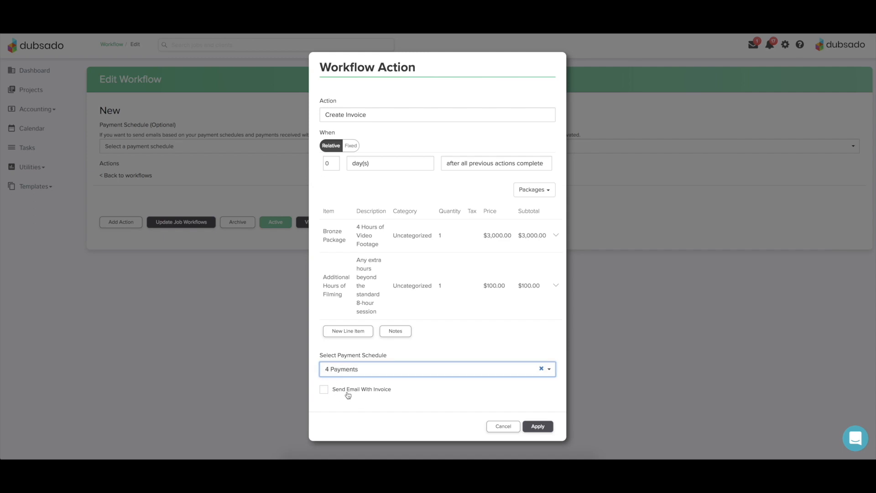
pyautogui.click(324, 389)
pyautogui.scroll(-2, 367, 392)
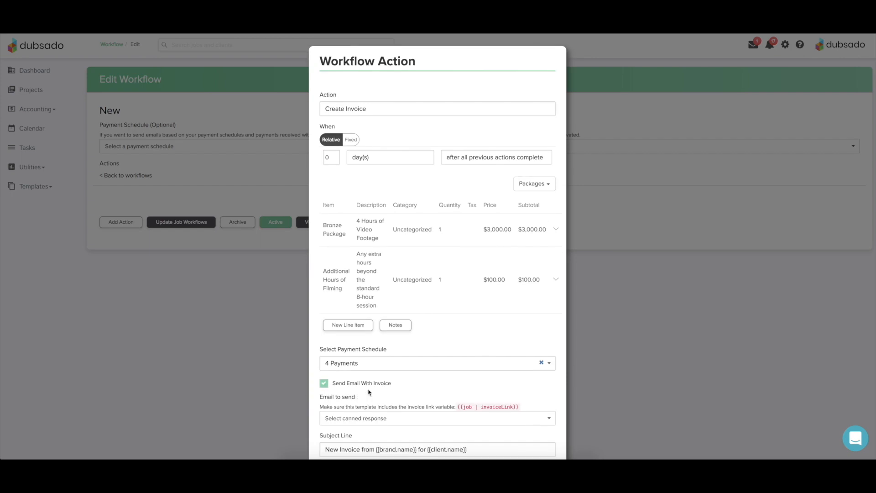
pyautogui.scroll(-4, 369, 392)
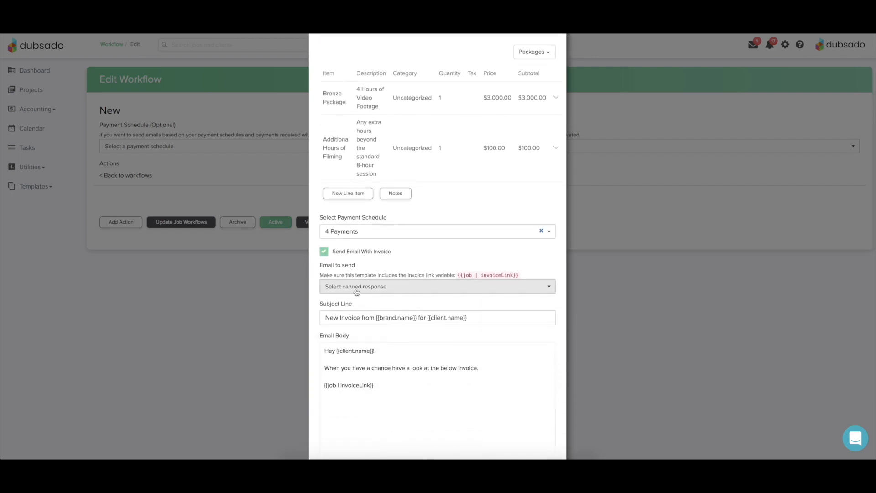
pyautogui.scroll(-2, 357, 293)
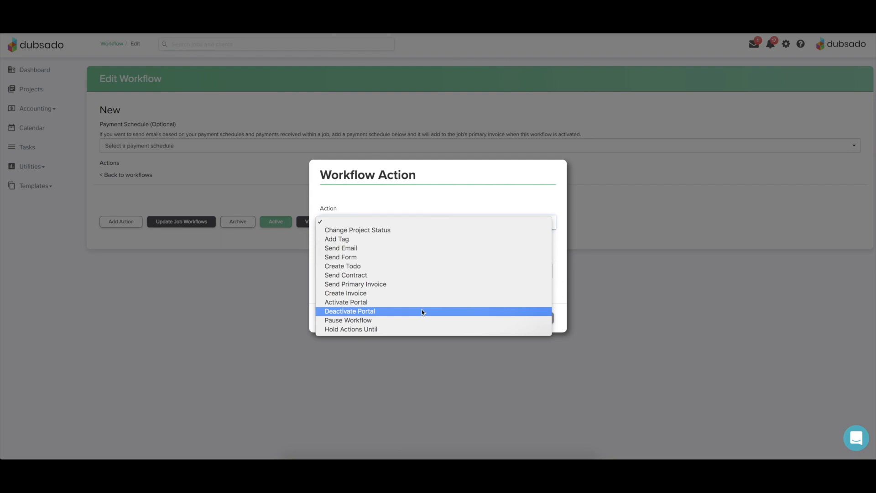
# Step: Choose Activate Portal as the workflow action, and in a new action choose Pause Workflow
pyautogui.click(382, 303)
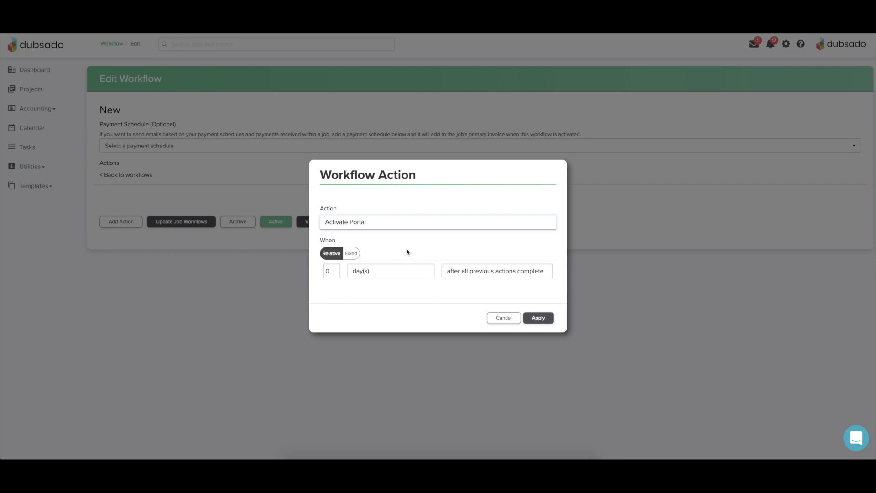
pyautogui.click(369, 226)
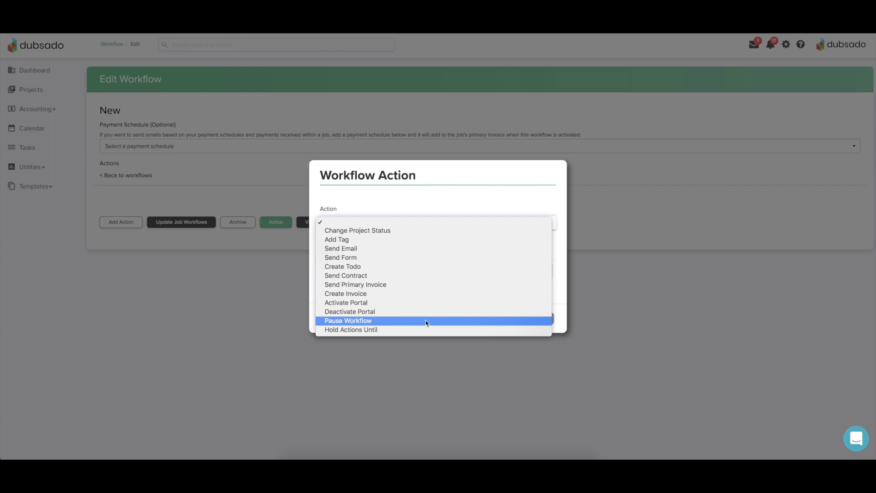
pyautogui.click(427, 323)
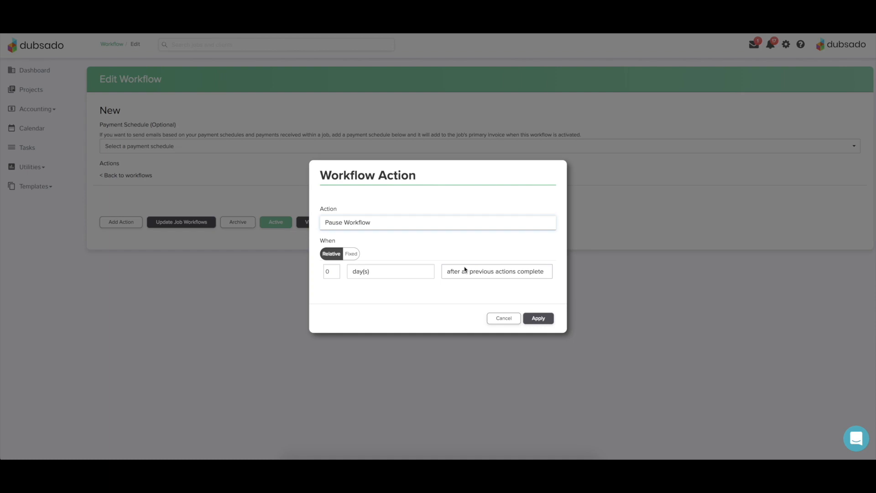
pyautogui.click(433, 223)
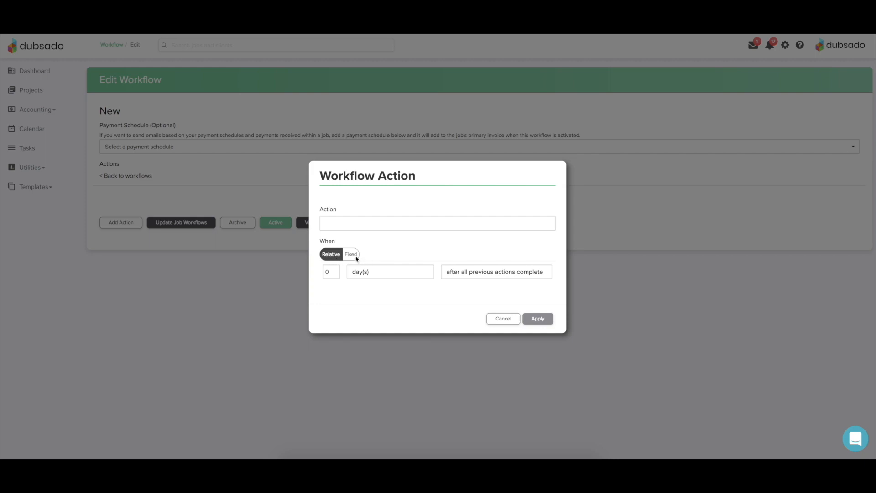
# Step: Switch the action timing to a fixed date and back to relative, and set its trigger to after workflow started
pyautogui.click(351, 255)
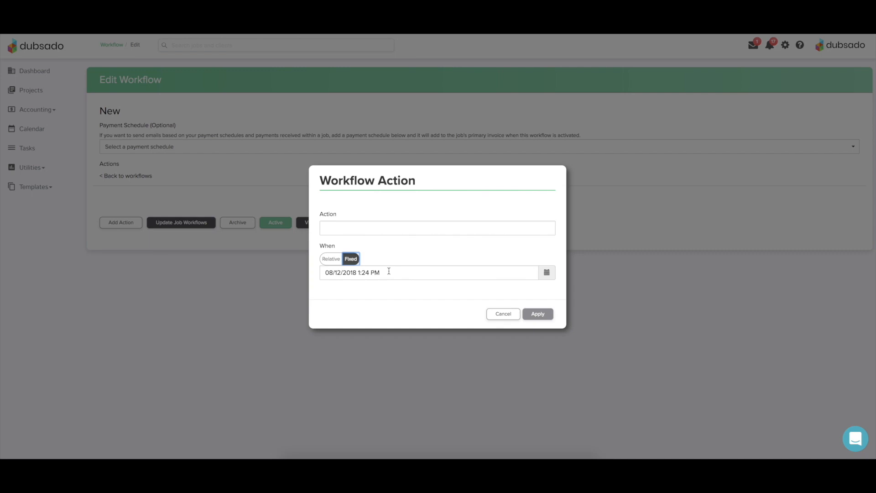
pyautogui.click(331, 259)
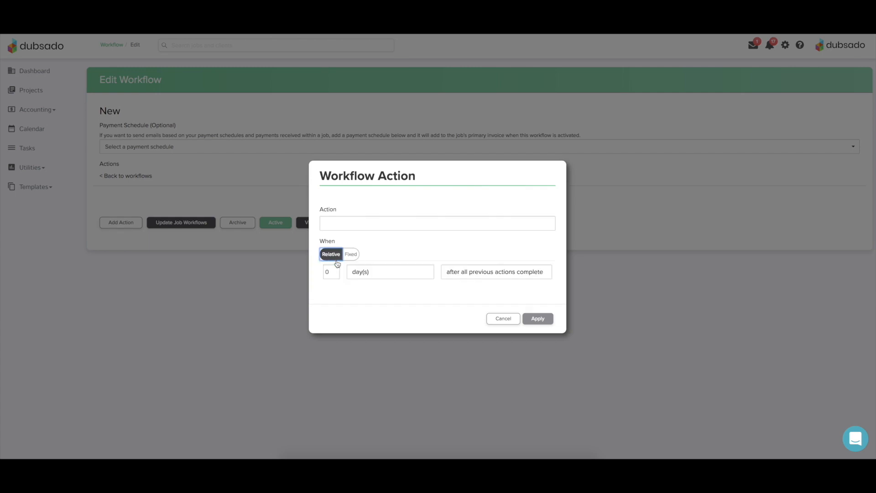
pyautogui.click(466, 275)
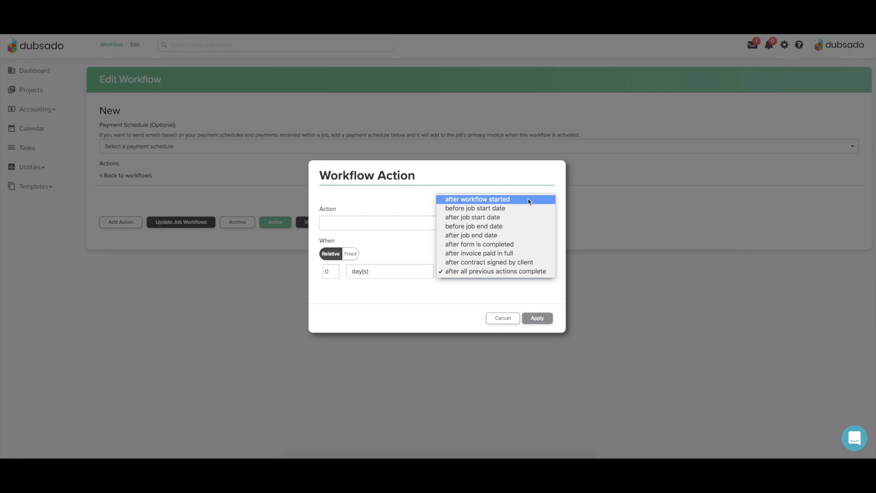
pyautogui.click(529, 200)
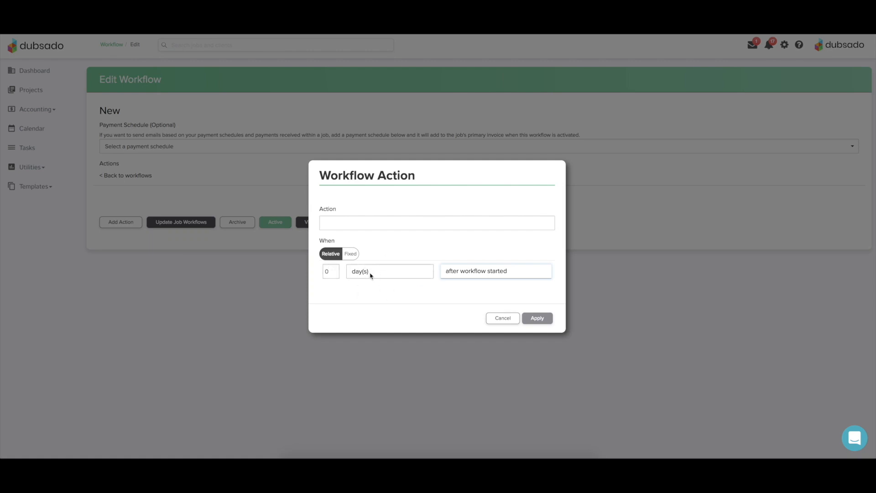
# Step: Set the action's relative delay to 2 hours
pyautogui.click(336, 269)
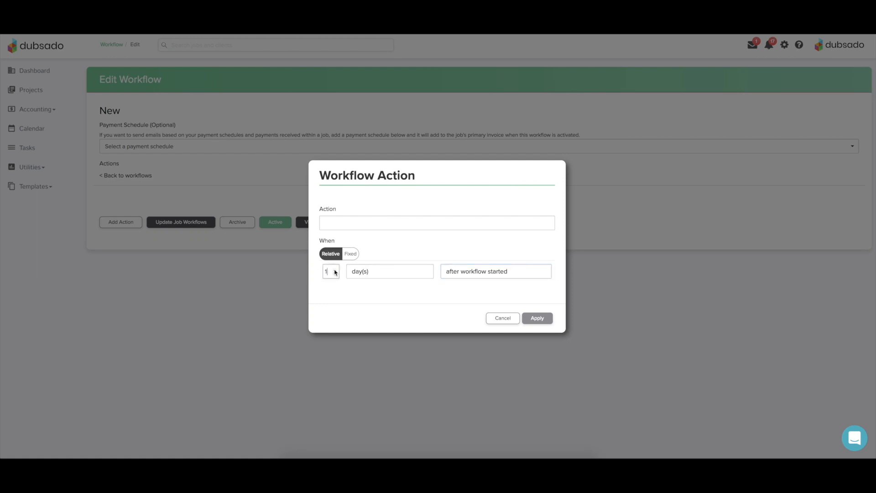
pyautogui.click(335, 270)
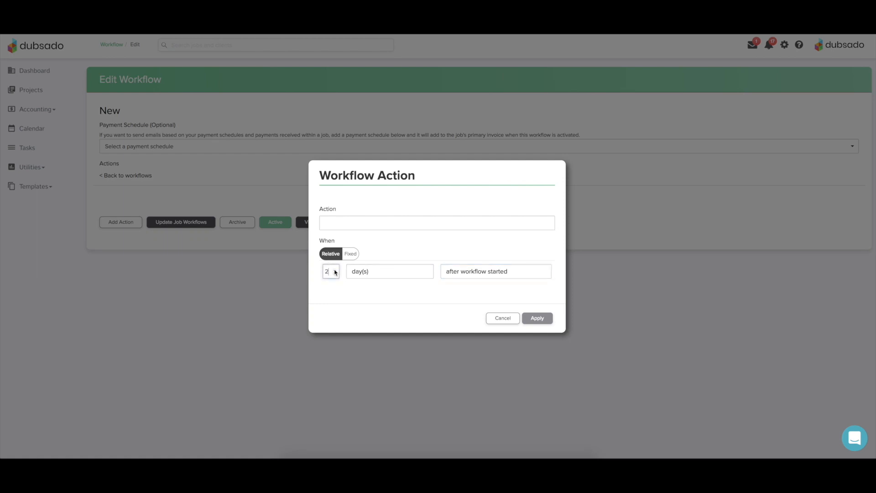
pyautogui.click(366, 272)
pyautogui.click(377, 270)
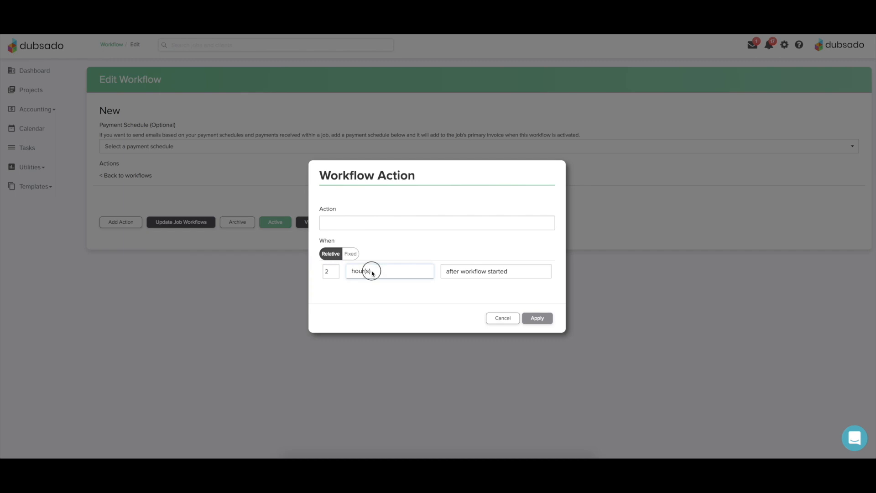
pyautogui.click(377, 270)
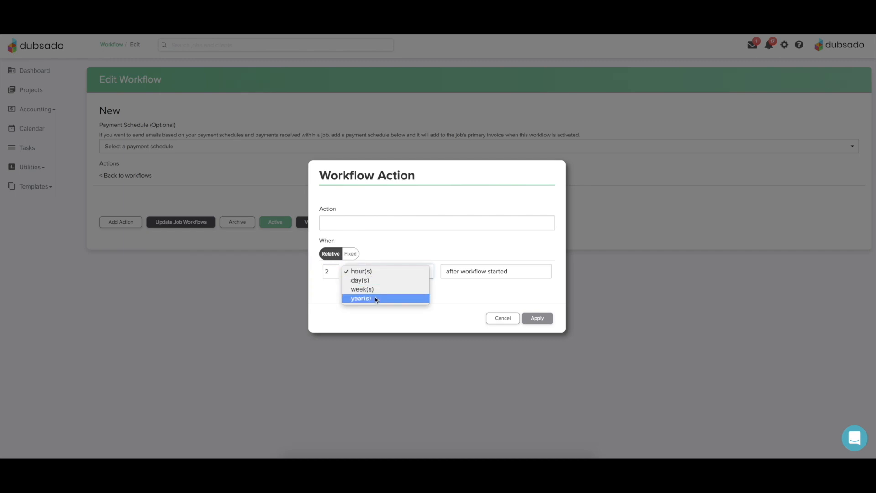
pyautogui.click(365, 271)
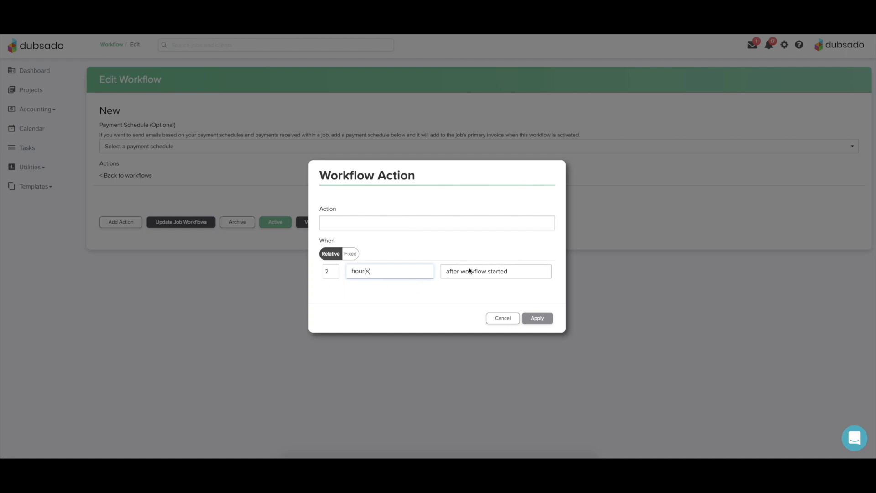
pyautogui.click(442, 279)
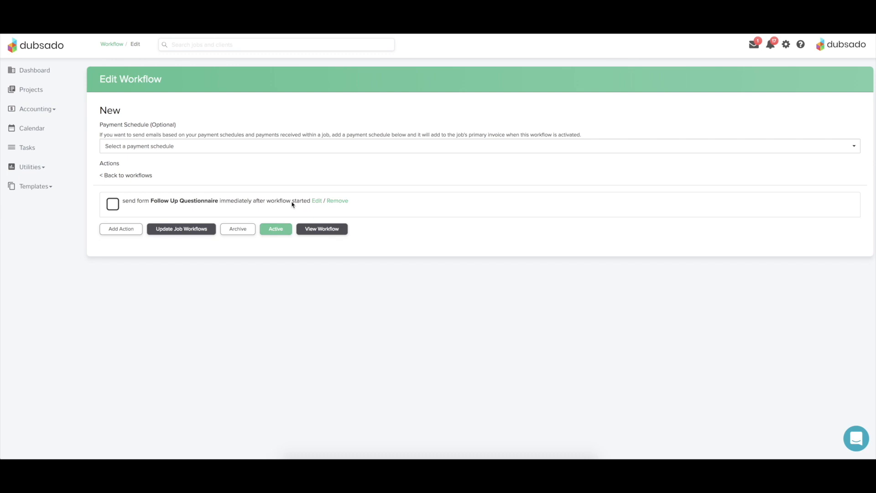
# Step: Add another workflow action triggered after form is completed, with Follow Up Questionnaire as the form to watch
pyautogui.click(121, 228)
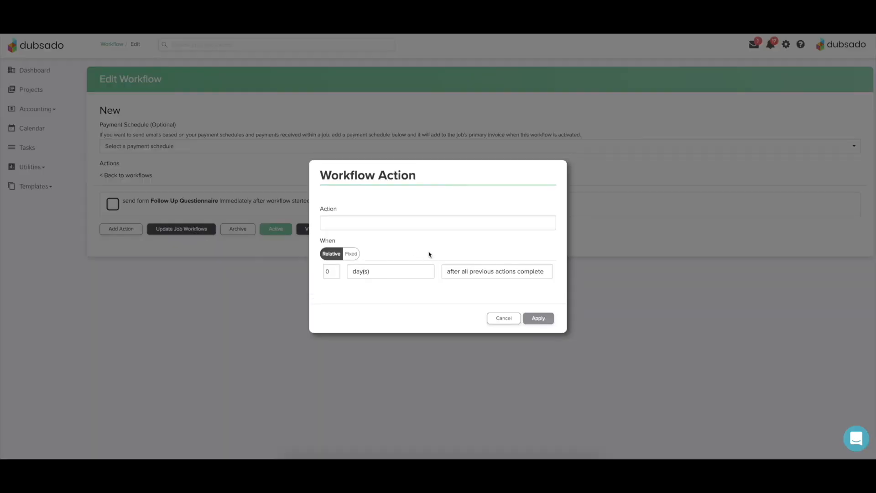
pyautogui.click(475, 272)
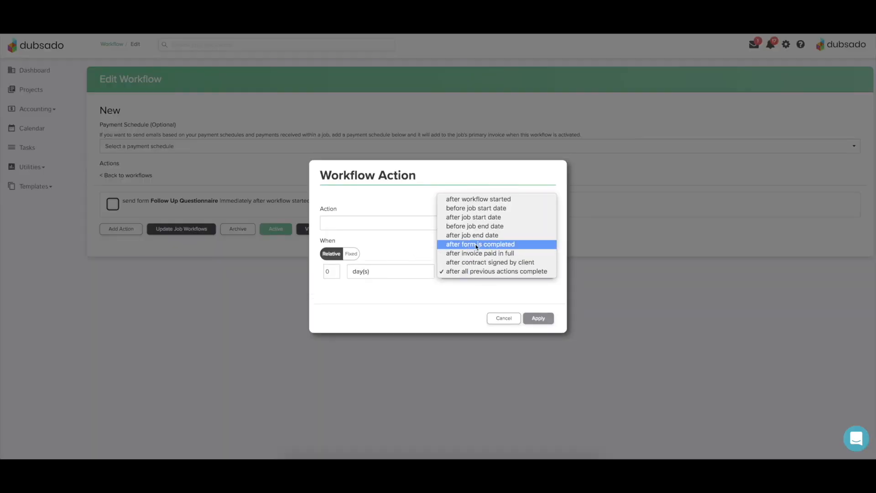
pyautogui.click(508, 246)
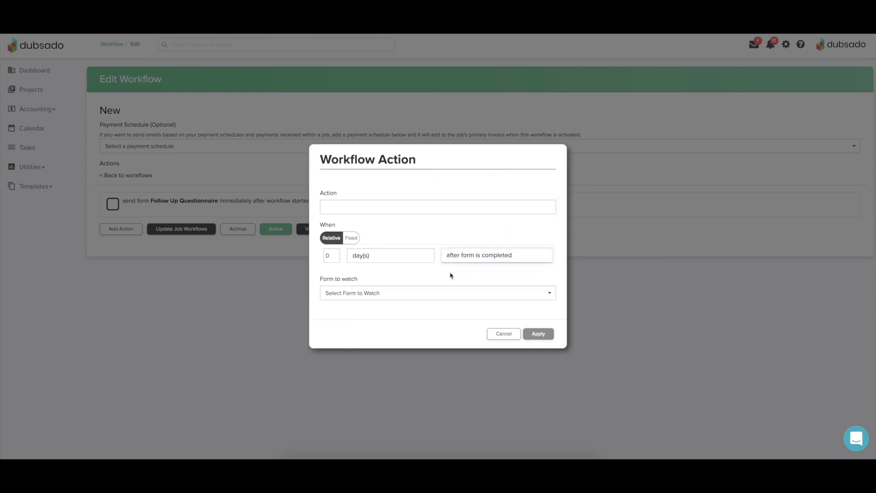
pyautogui.click(412, 295)
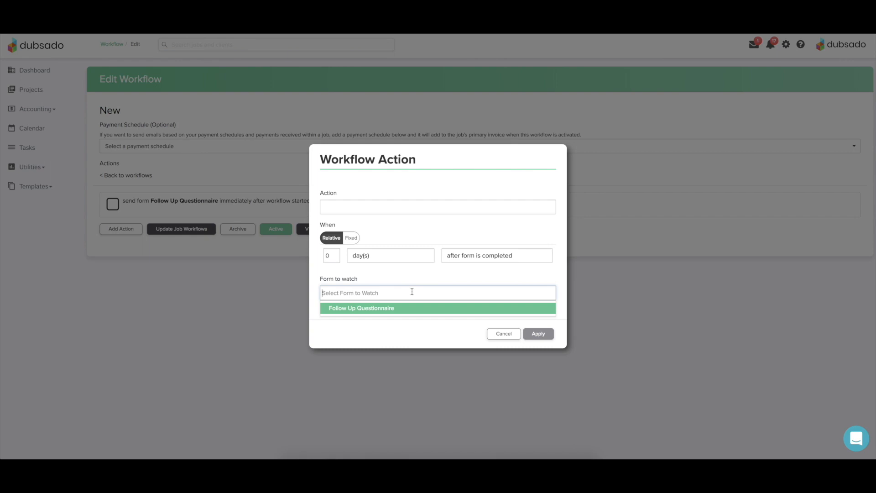
pyautogui.click(378, 309)
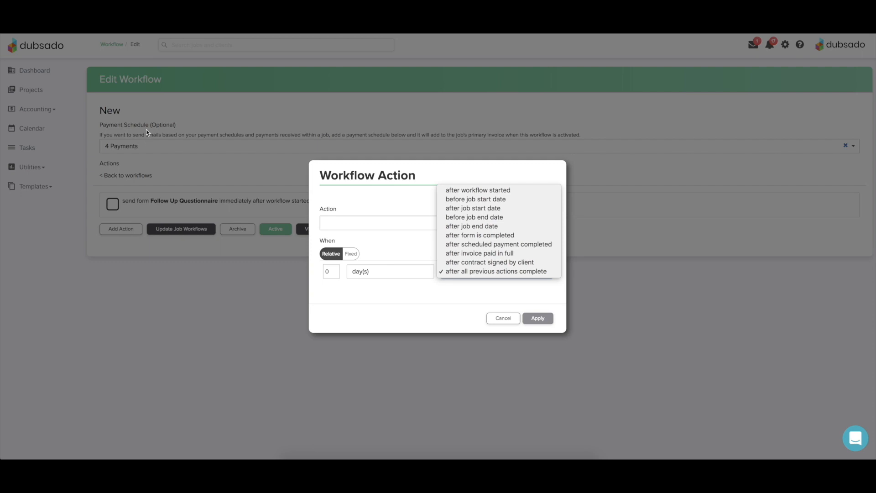
# Step: Set the action's trigger to after scheduled payment completed, watching the payment due 0 day(s) after invoice has been created
pyautogui.click(533, 248)
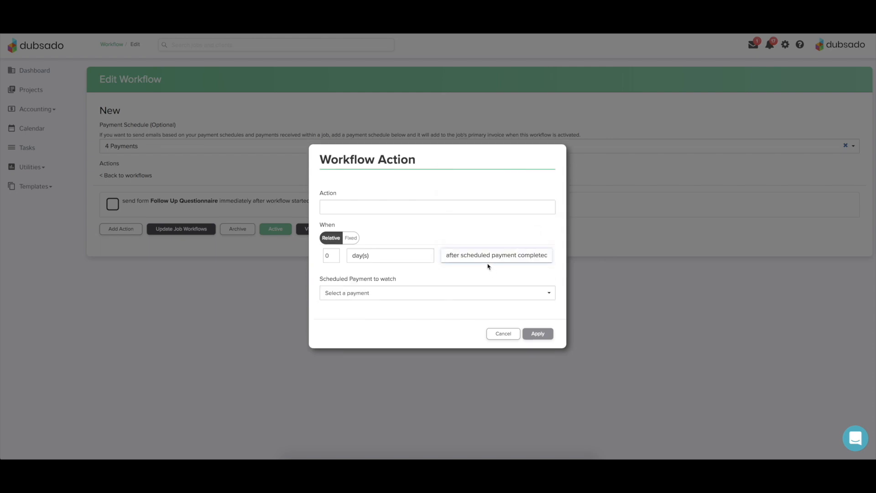
pyautogui.click(381, 292)
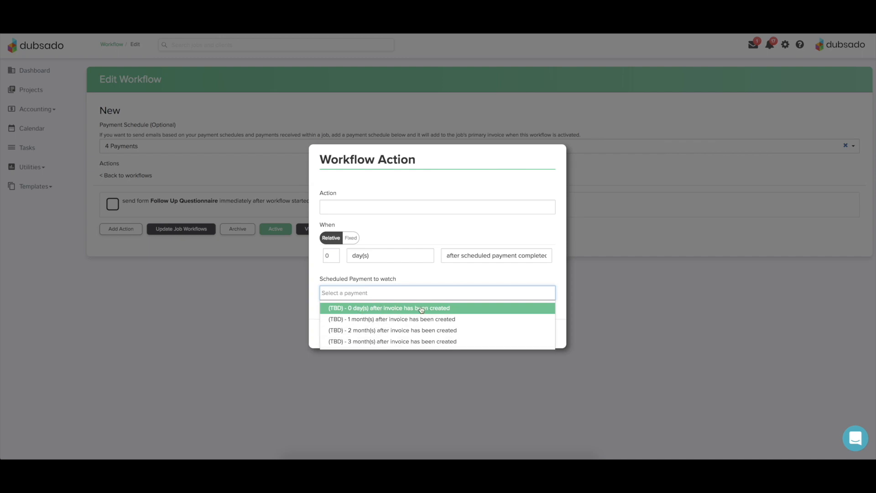
pyautogui.click(385, 310)
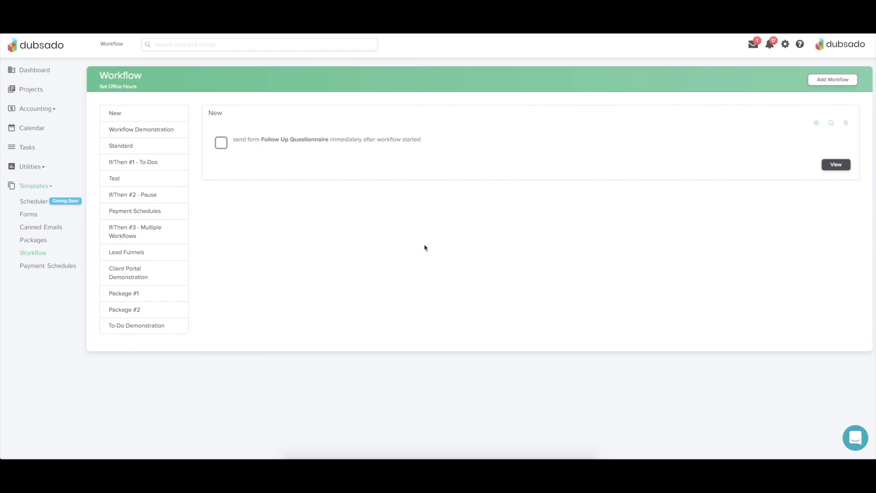
# Step: Open the Workflow Demonstration overview and mark the Download Images to-do complete for the first Headshots Photoshoot project
pyautogui.click(126, 89)
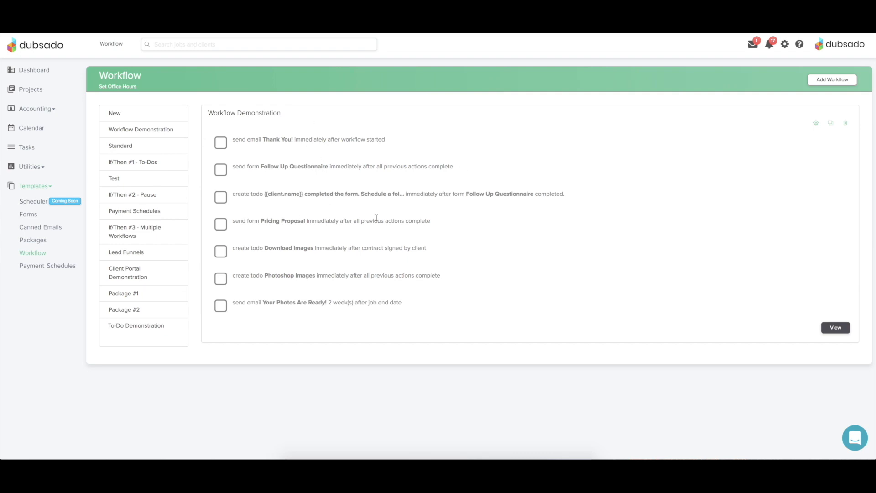
pyautogui.click(835, 328)
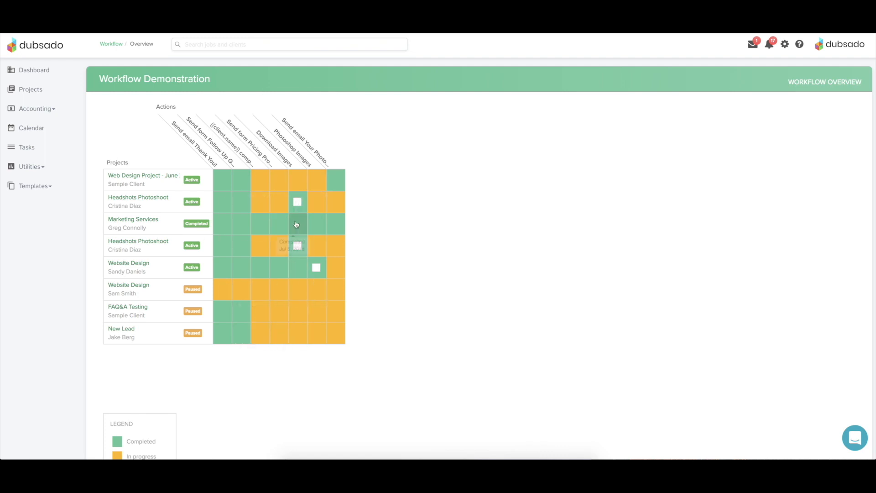
pyautogui.scroll(-1, 241, 267)
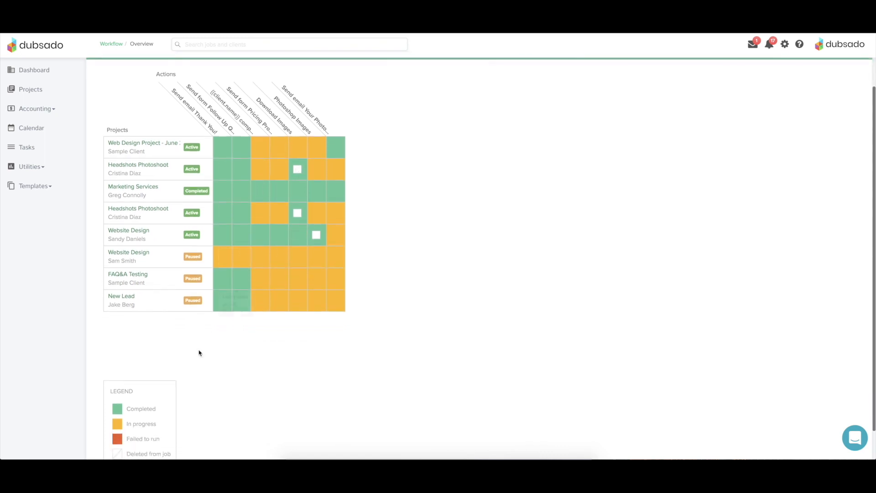
pyautogui.scroll(-1, 199, 353)
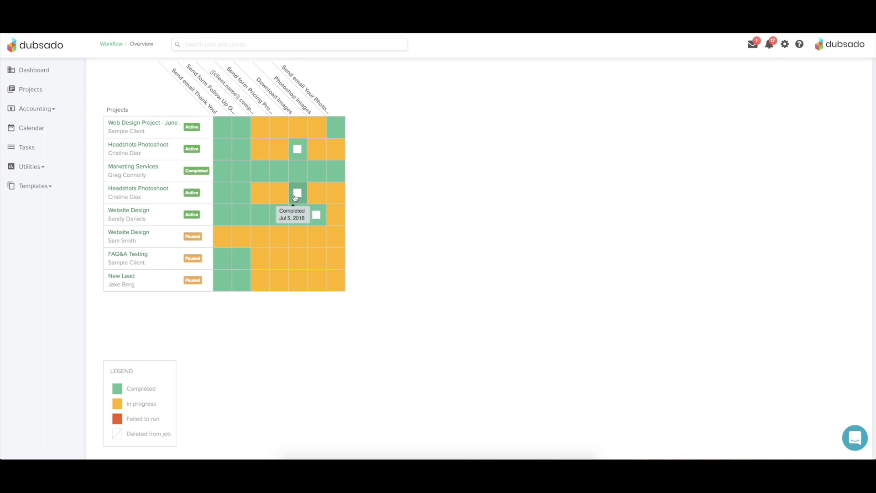
pyautogui.click(298, 151)
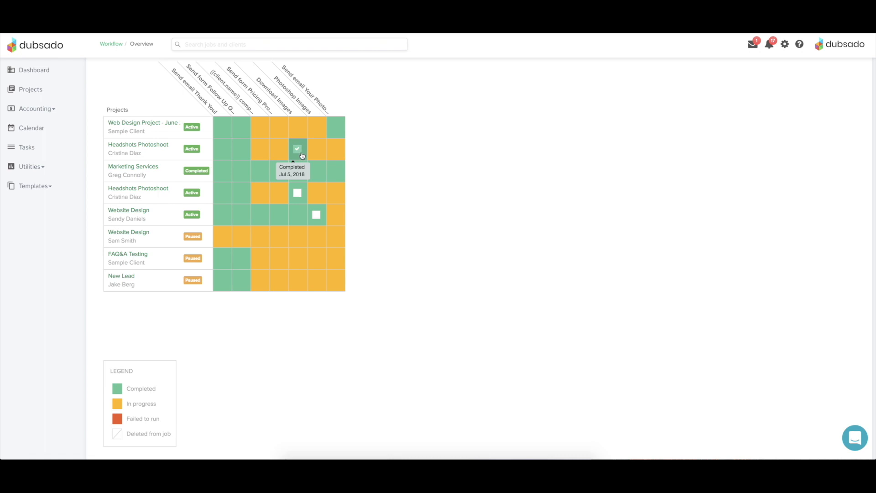
pyautogui.scroll(1, 306, 167)
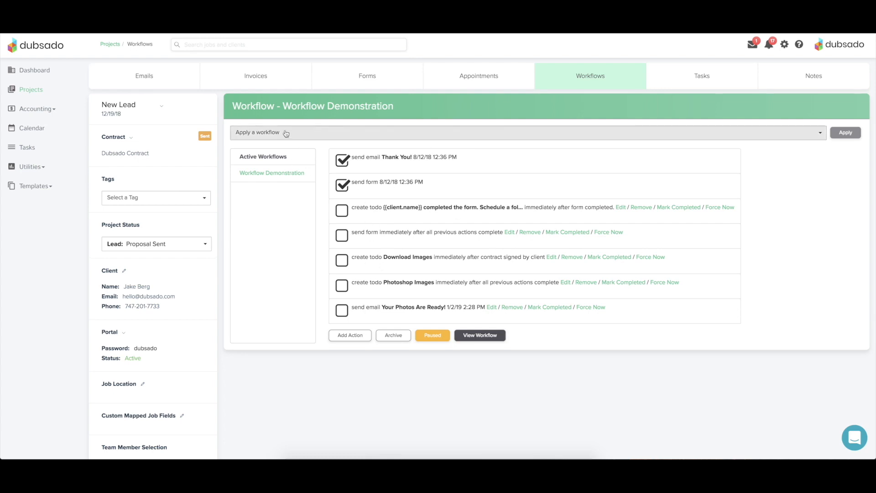
# Step: Apply the Lead Funnels workflow to the New Lead project
pyautogui.click(311, 134)
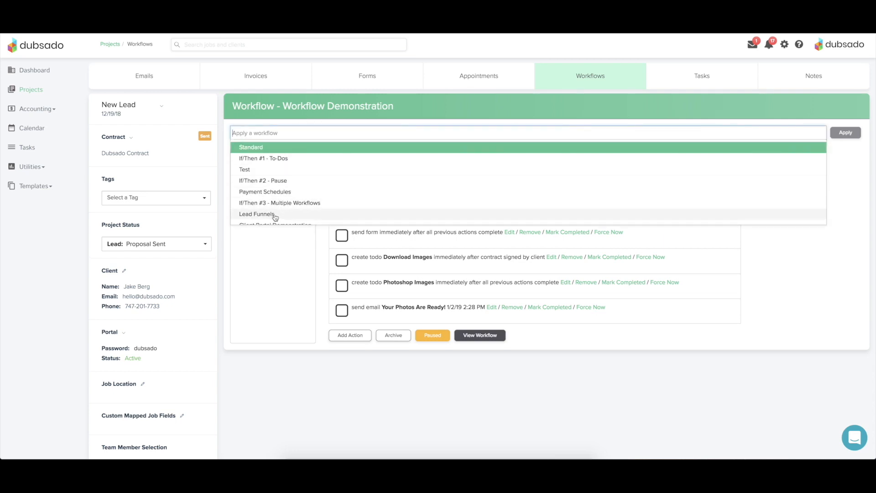
pyautogui.click(275, 215)
pyautogui.click(840, 133)
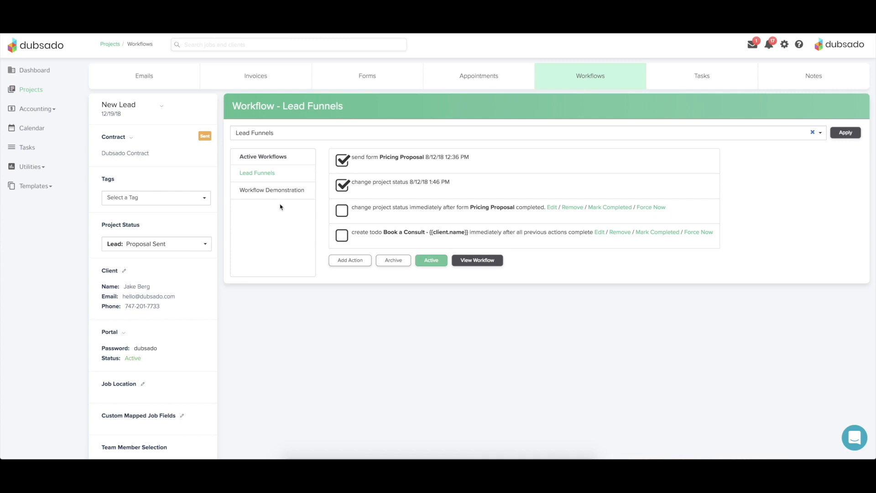
# Step: Switch the project's Workflow Demonstration workflow between active and paused twice, leaving it paused
pyautogui.click(273, 191)
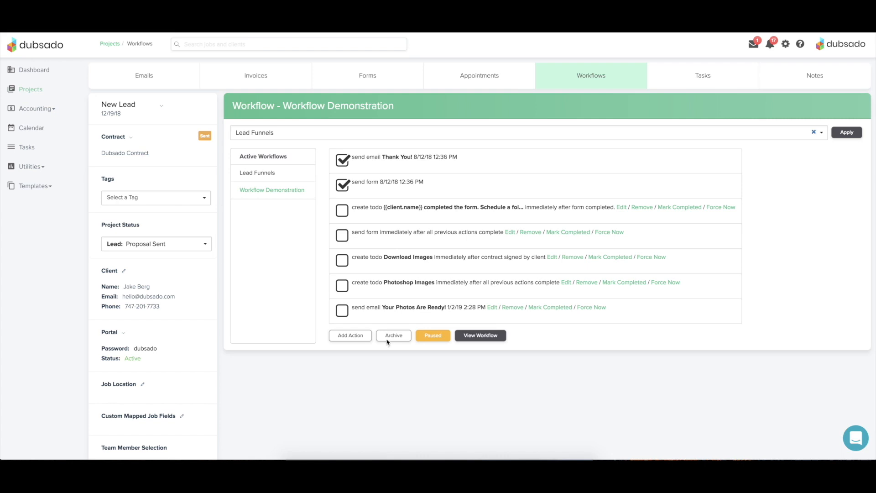
pyautogui.click(437, 338)
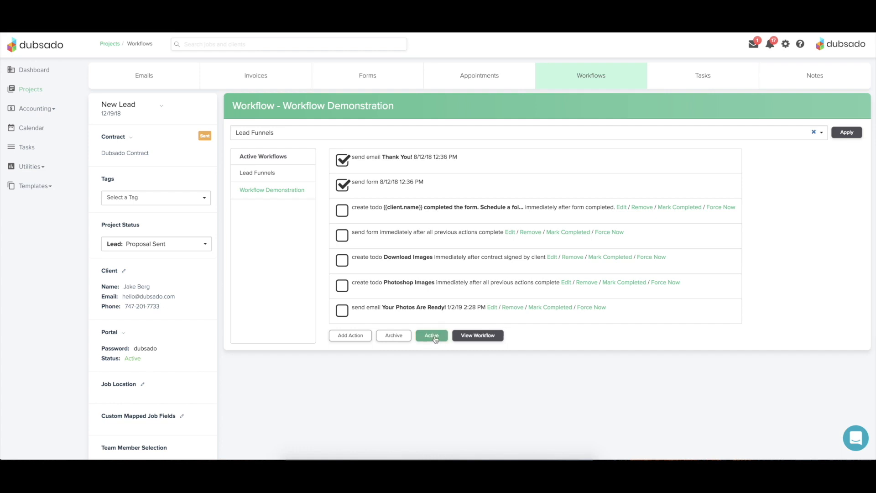
pyautogui.click(436, 338)
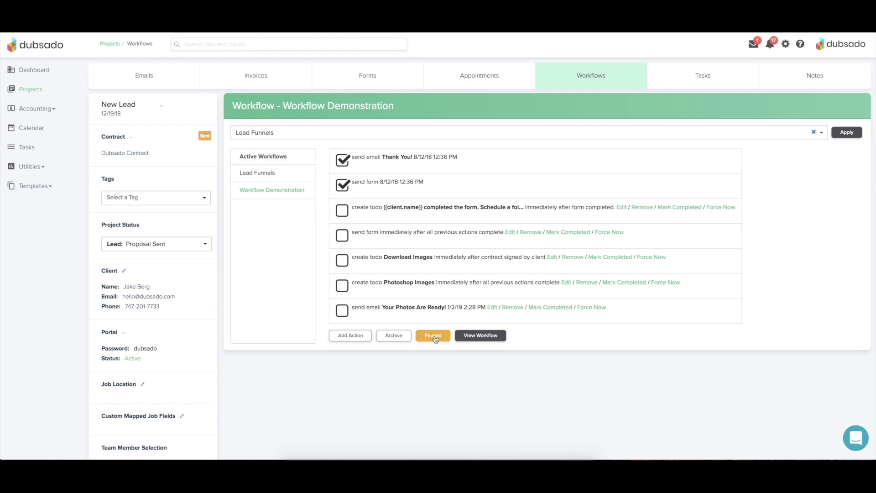
pyautogui.click(434, 337)
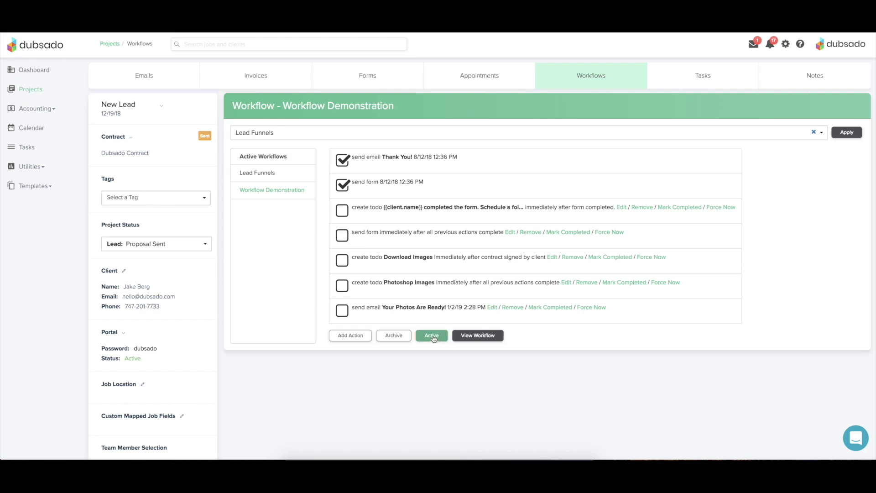
pyautogui.click(433, 338)
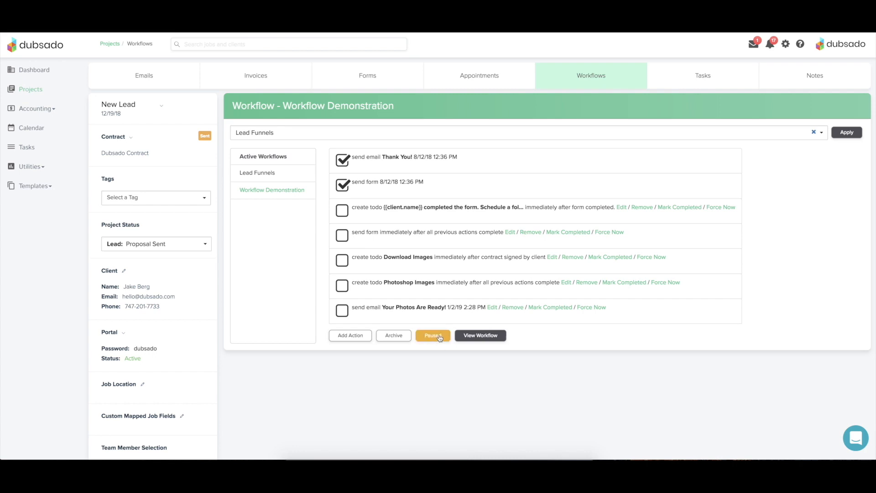
# Step: View the Workflow Demonstration workflow from the New Lead project, and inspect its form follow-up to-do's settings without saving changes
pyautogui.click(480, 337)
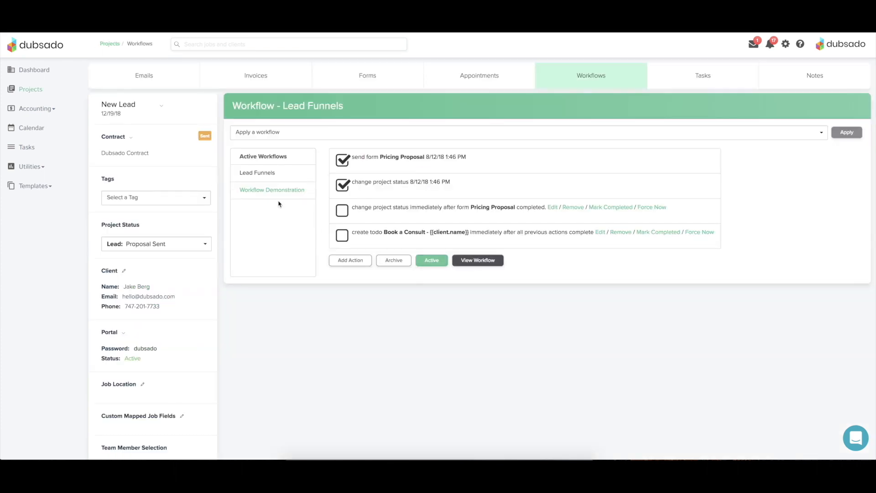
pyautogui.click(262, 191)
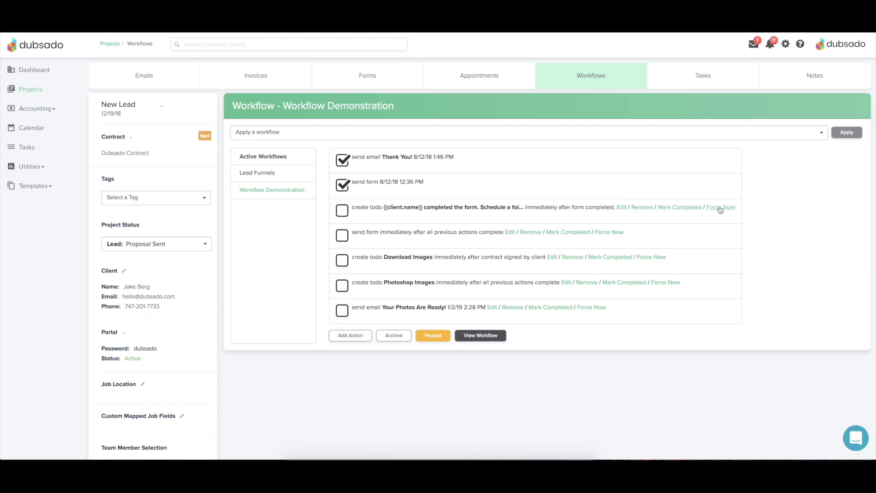
pyautogui.click(621, 208)
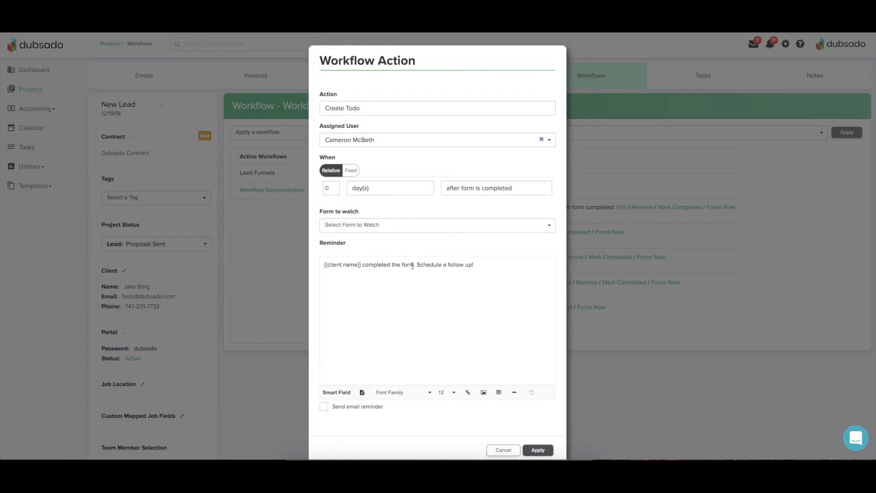
pyautogui.click(503, 451)
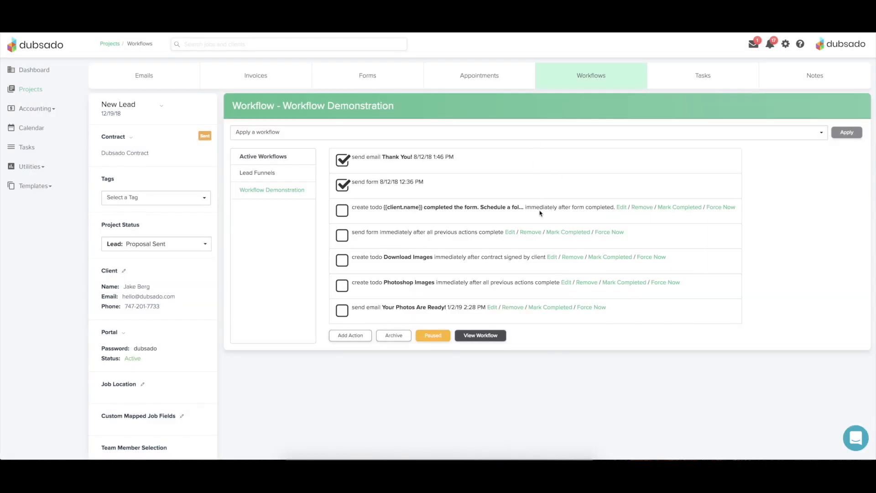